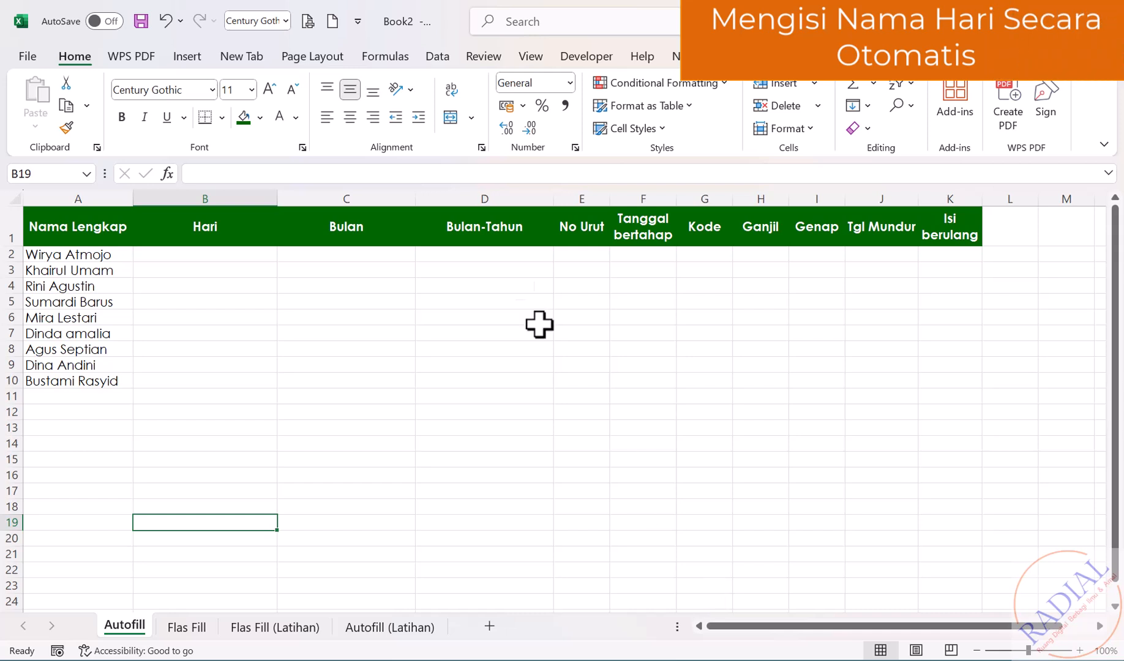
Enter Senin in B2 and autofill day names down to B10, Senin through Selasa.
{"action": "left_click", "coordinate": [214, 254]}
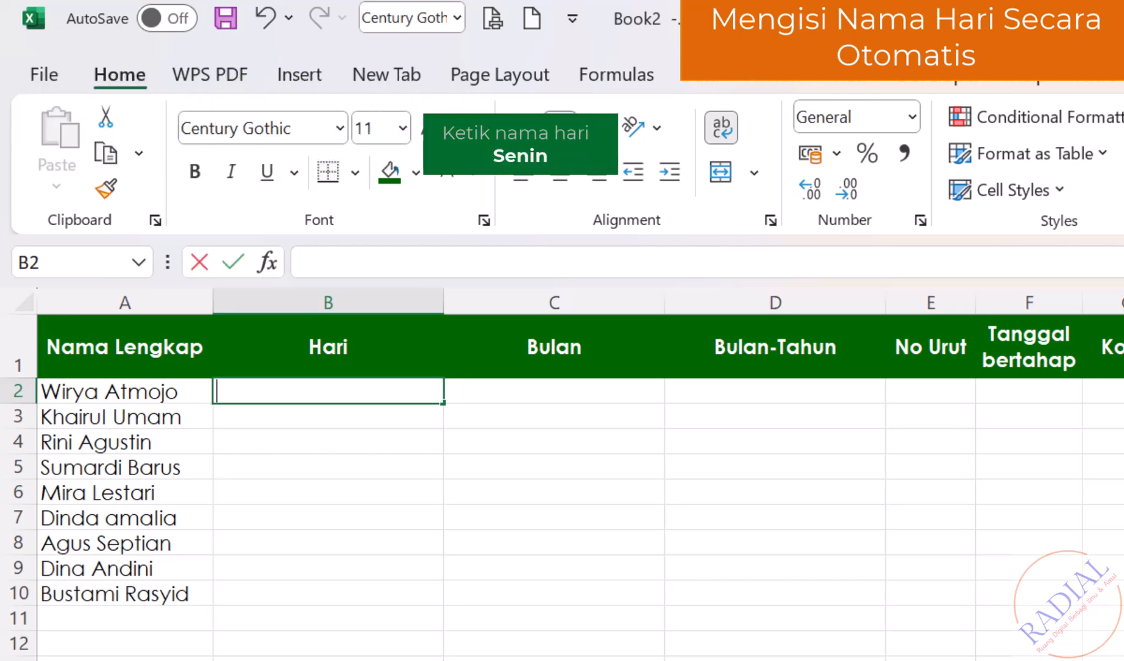
{"action": "type", "text": "Senin"}
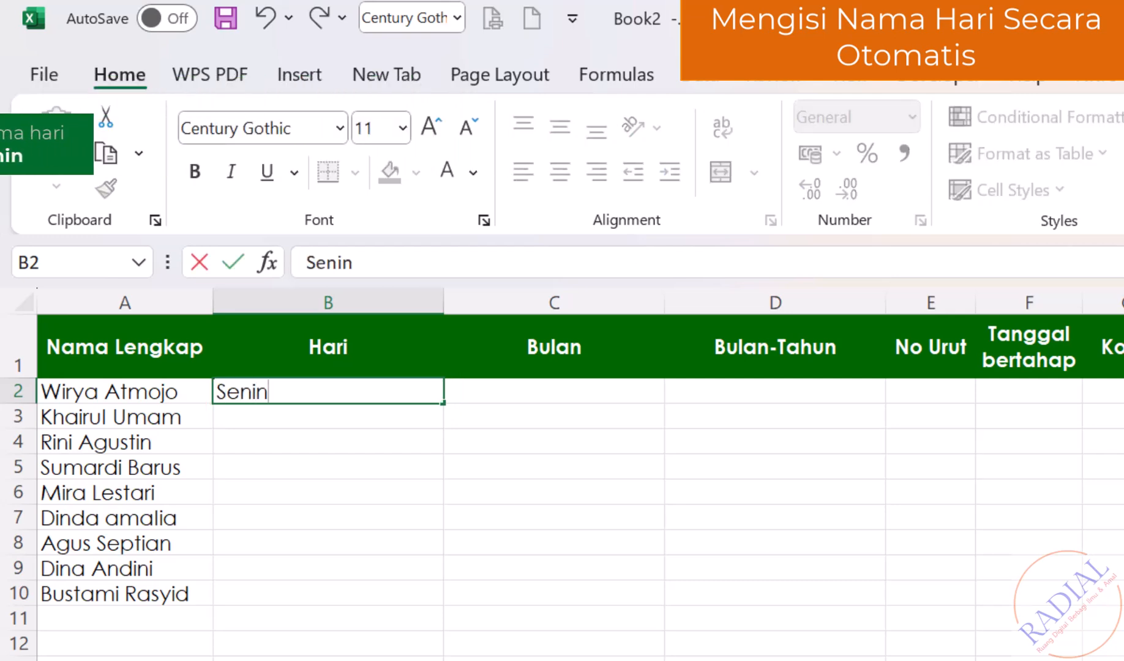
{"action": "key", "text": "Return"}
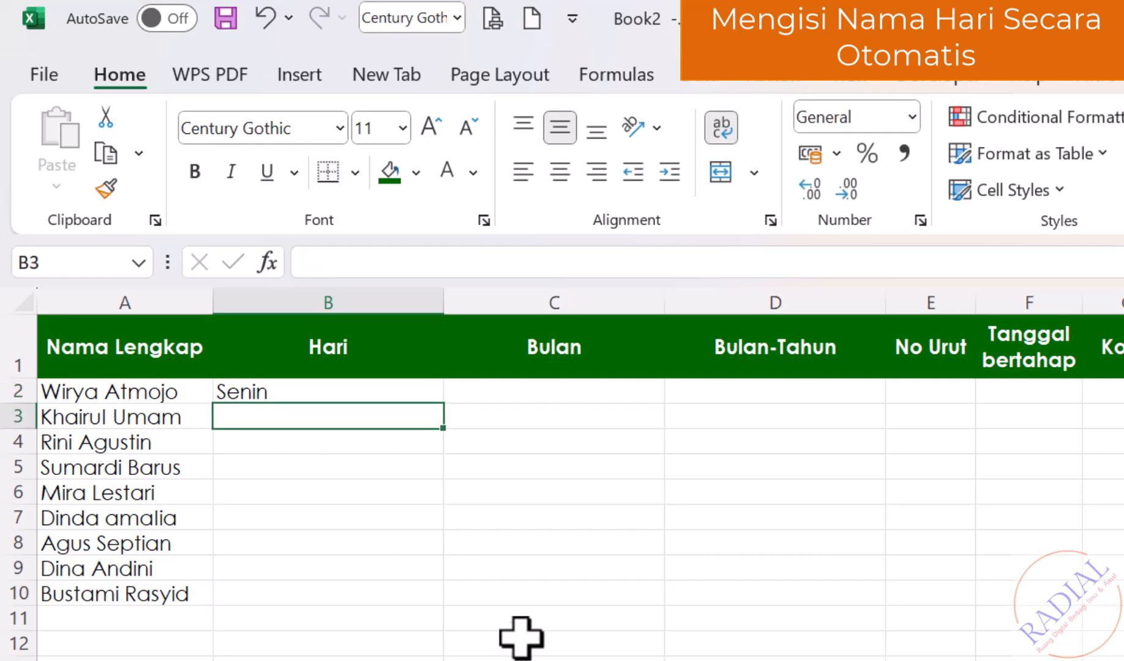
{"action": "left_click", "coordinate": [426, 389]}
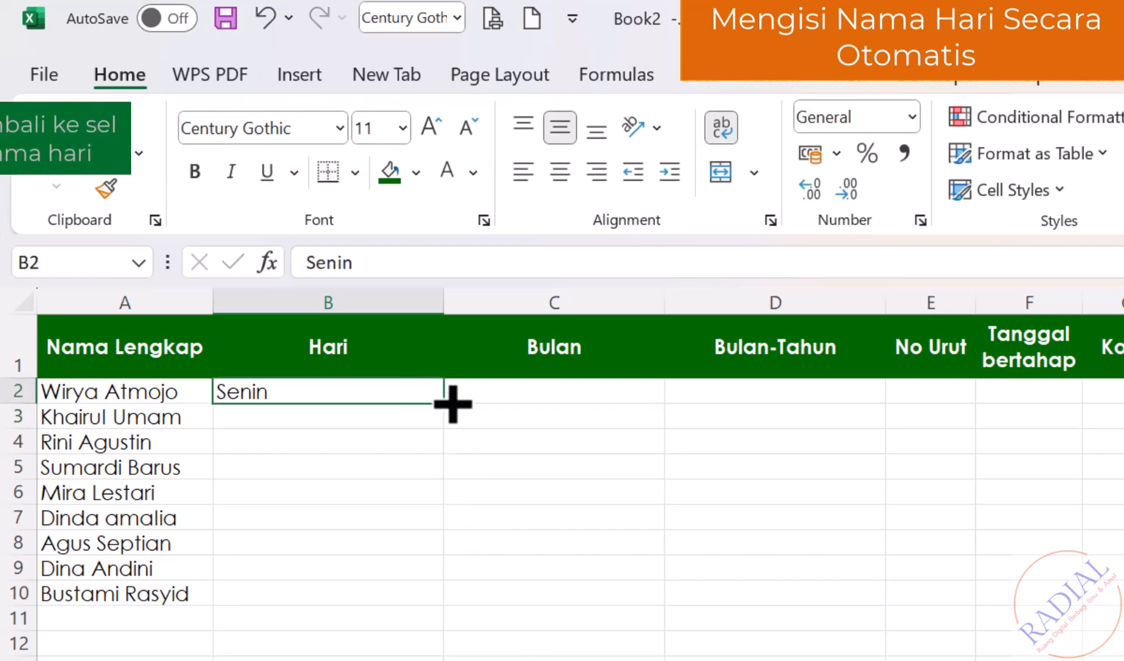
{"action": "left_click_drag", "start_coordinate": [453, 404], "coordinate": [439, 601]}
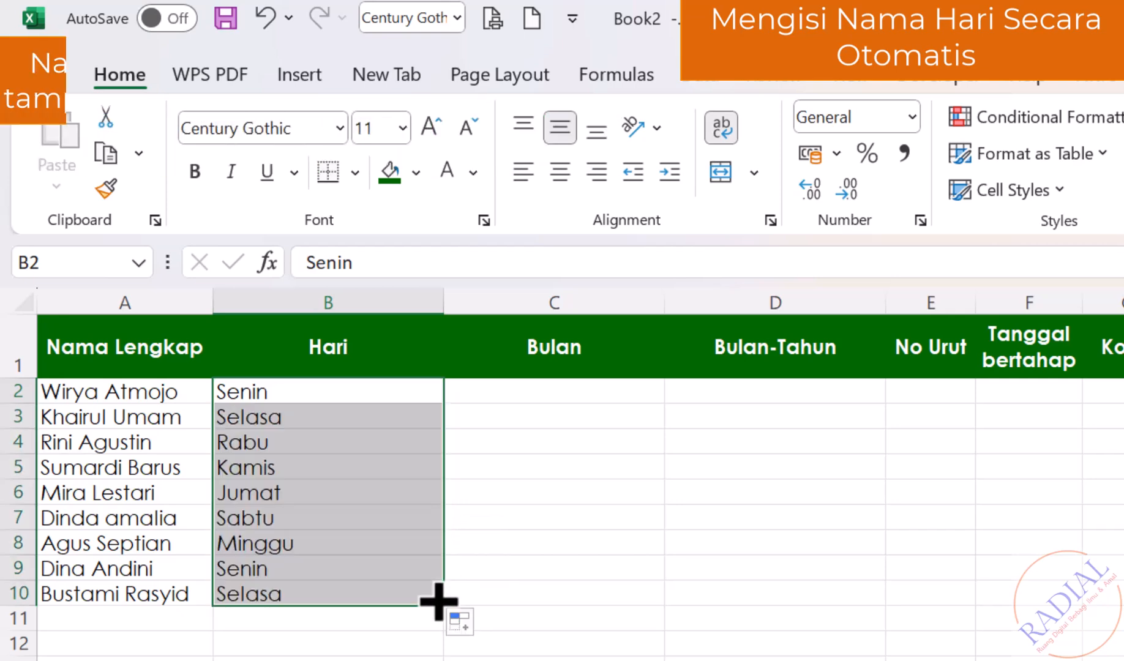
{"action": "left_click", "coordinate": [484, 660]}
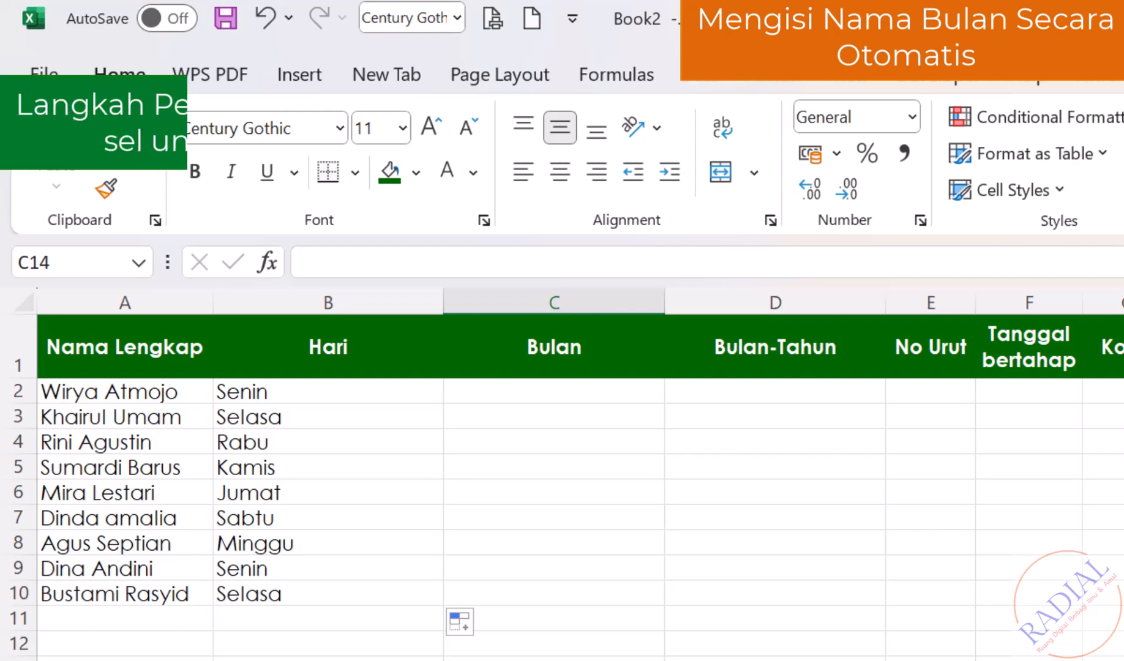
Enter Januari in C2 and autofill month names Januari through September down to C10.
{"action": "left_click", "coordinate": [582, 386]}
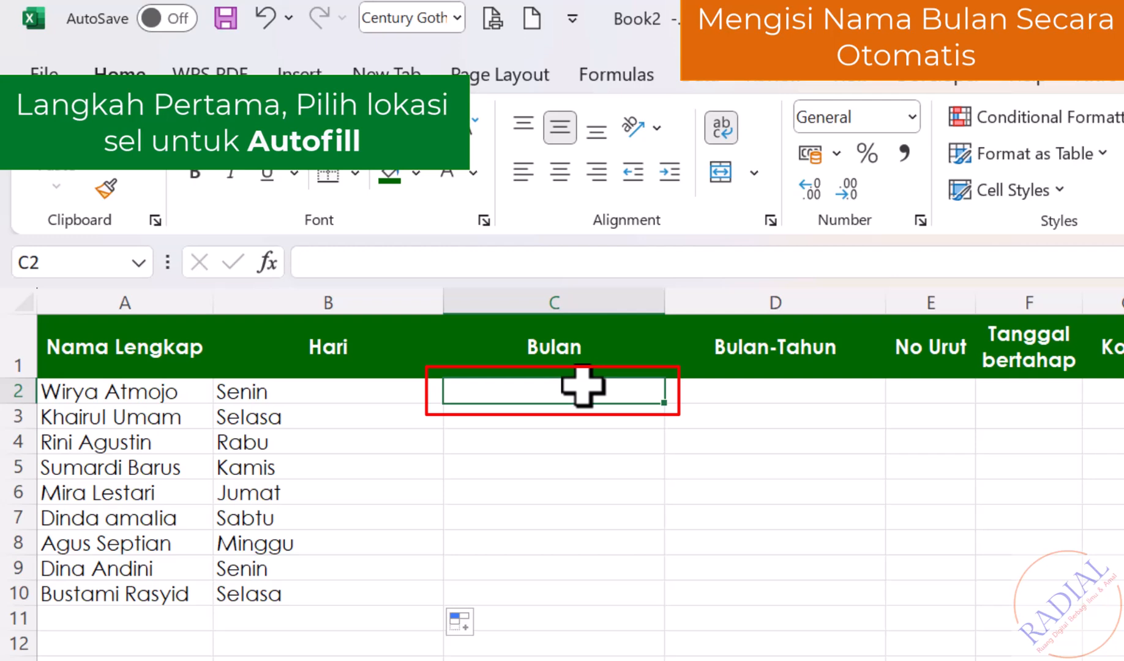
{"action": "type", "text": "Januari"}
{"action": "key", "text": "Return"}
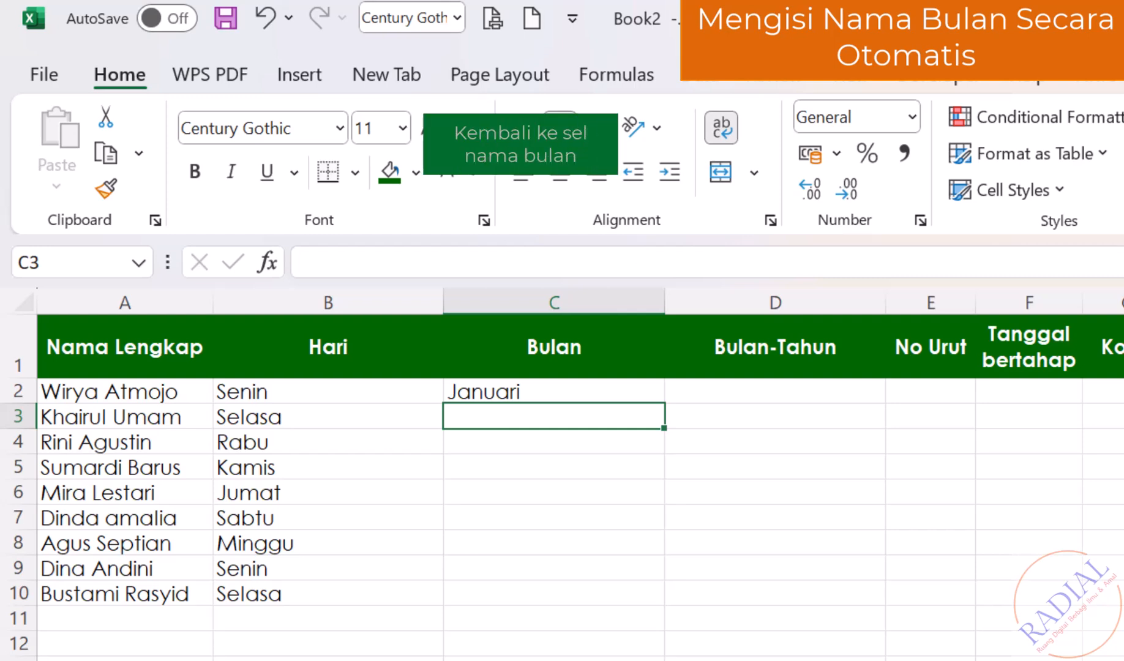
{"action": "left_click", "coordinate": [618, 392]}
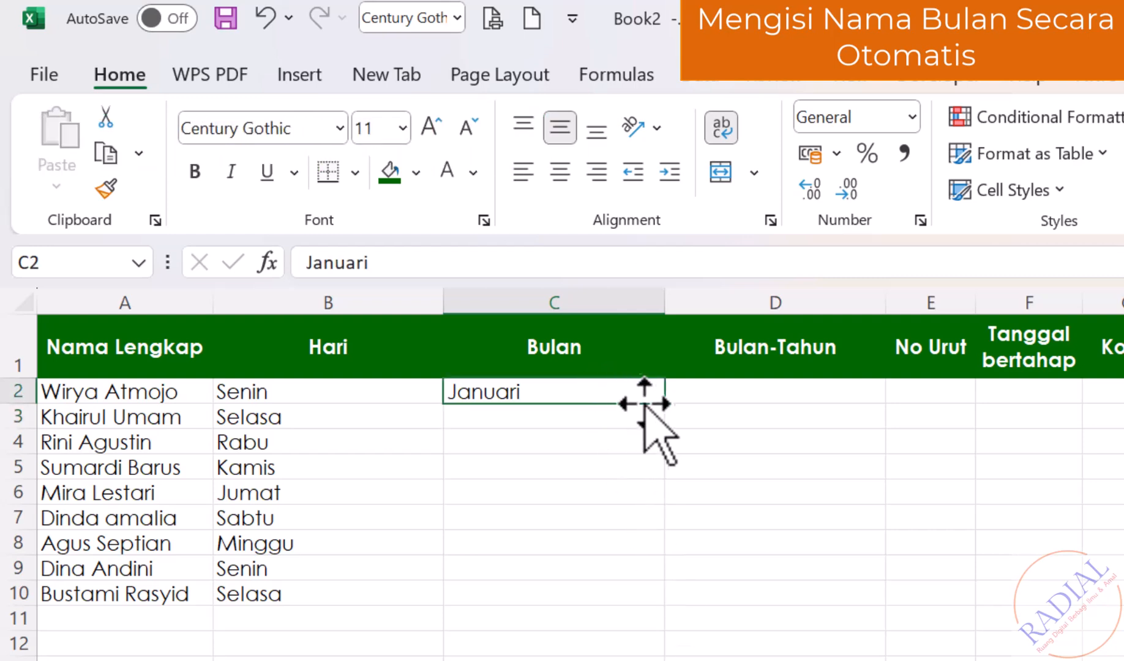
{"action": "left_click_drag", "start_coordinate": [667, 402], "coordinate": [658, 603]}
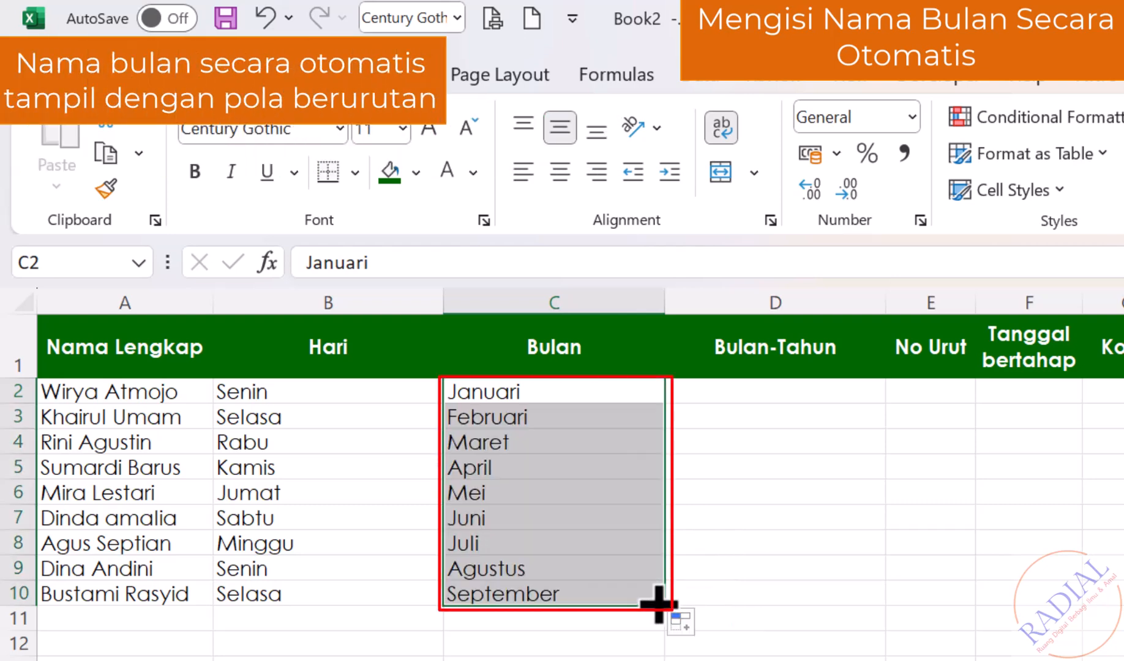
{"action": "left_click", "coordinate": [735, 660]}
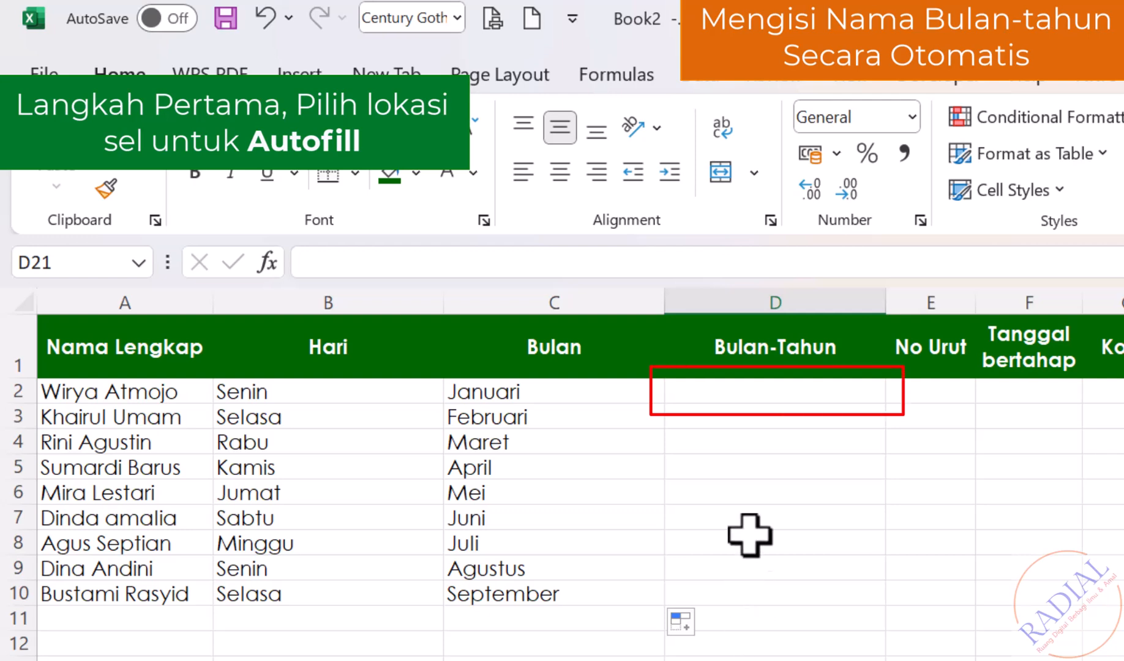
Enter Januari 2025 in D2 and autofill month-year dates Jan-25 to Sep-25 through D10.
{"action": "left_click", "coordinate": [752, 387]}
{"action": "type", "text": "Januri"}
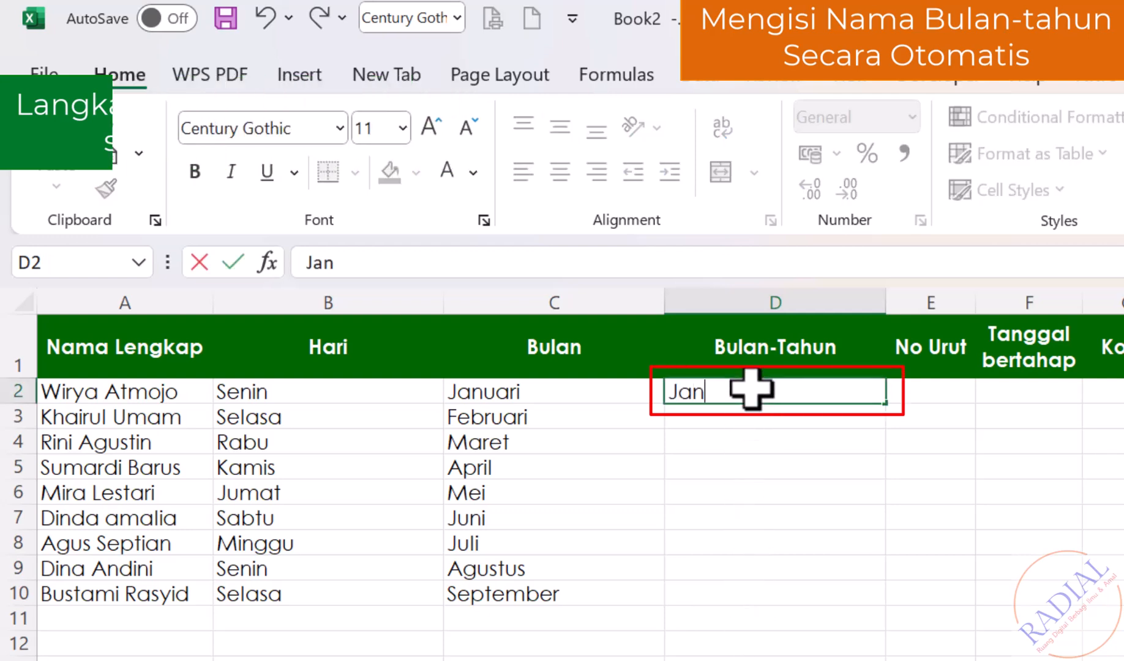
{"action": "key", "text": "BackSpace"}
{"action": "key", "text": "BackSpace"}
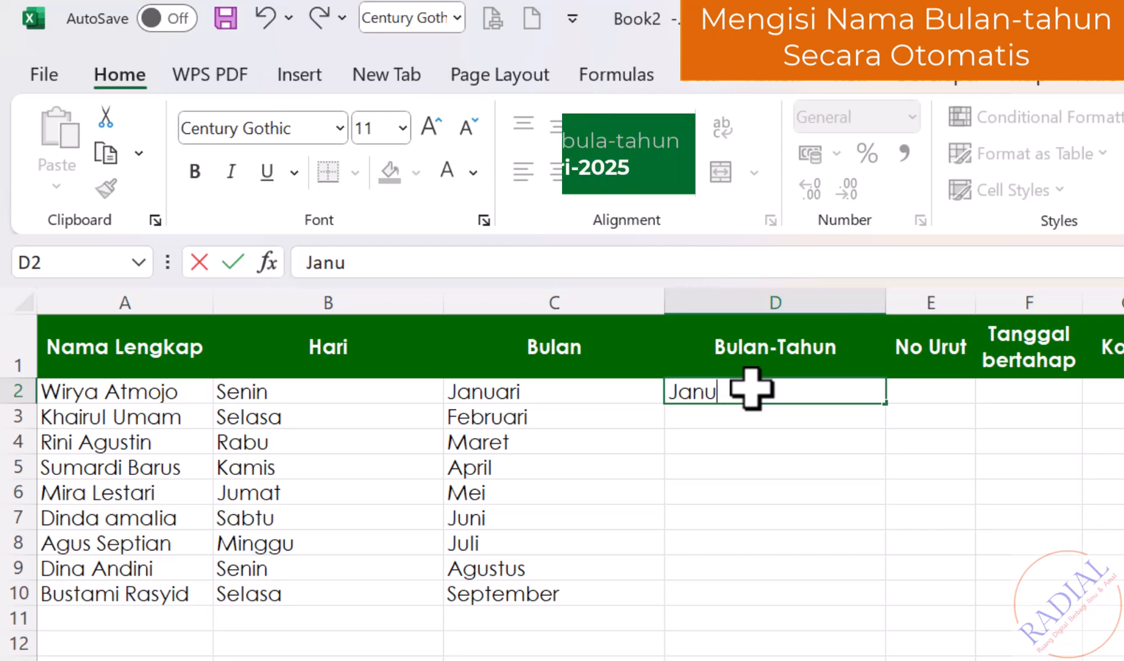
{"action": "type", "text": "ari 2025"}
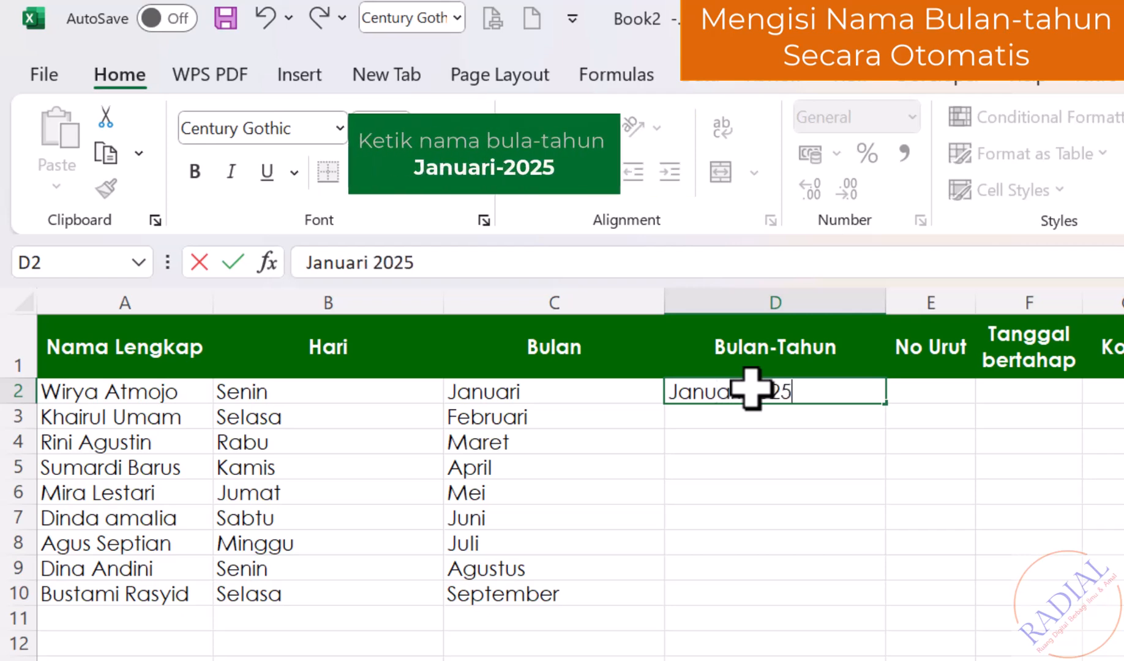
{"action": "key", "text": "Return"}
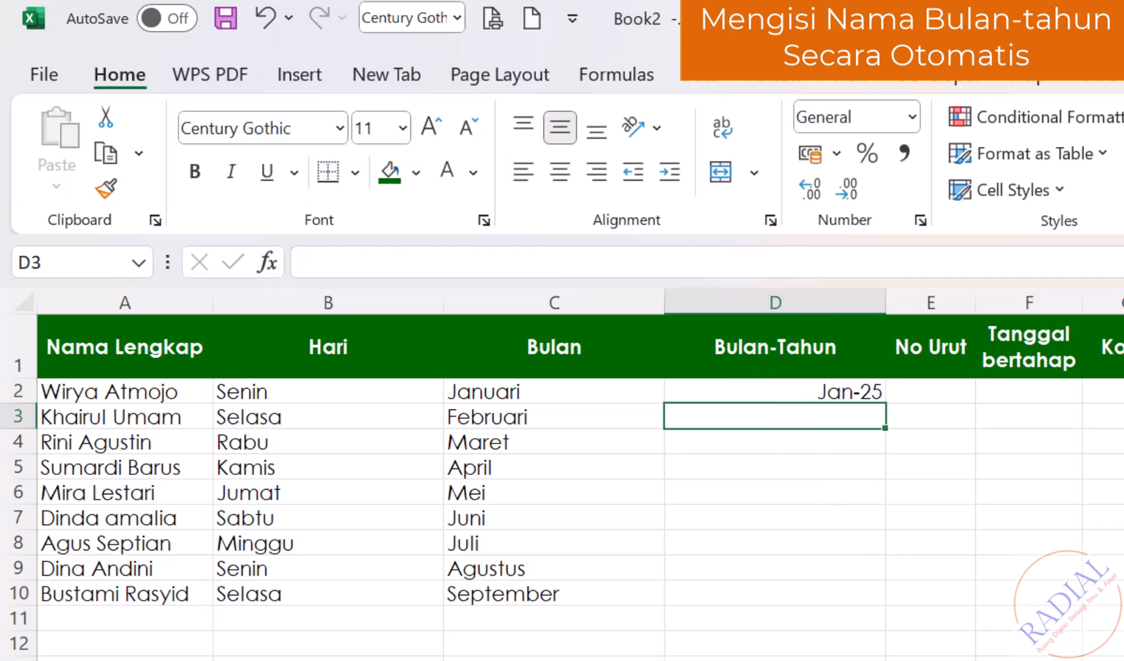
{"action": "left_click", "coordinate": [807, 390]}
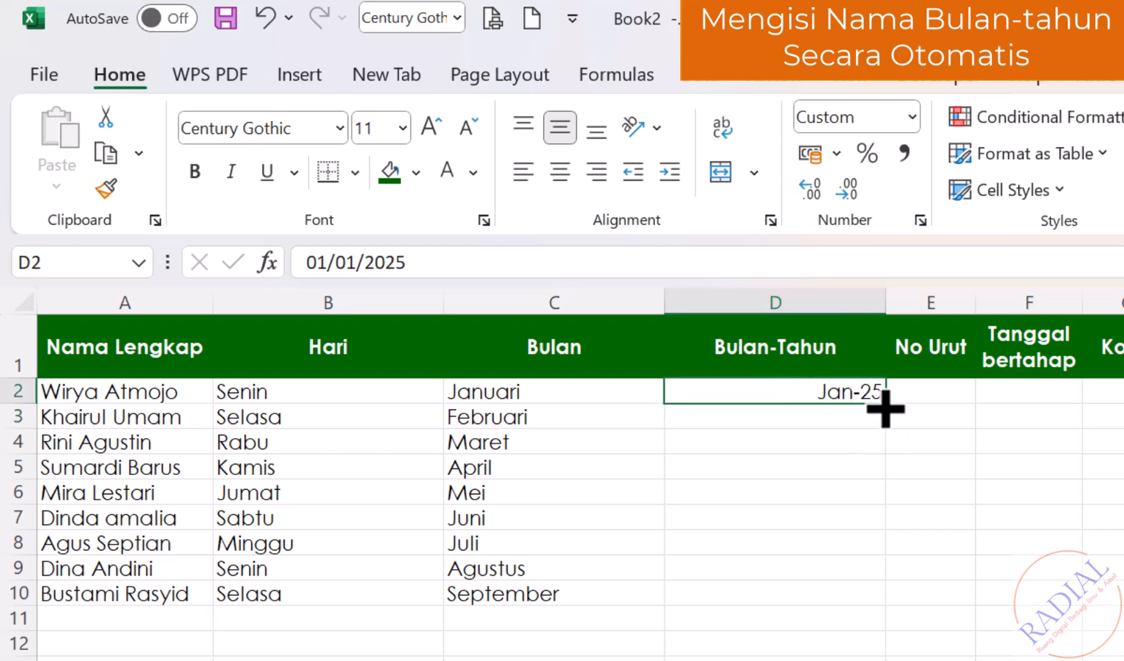
{"action": "left_click_drag", "start_coordinate": [885, 408], "coordinate": [869, 605]}
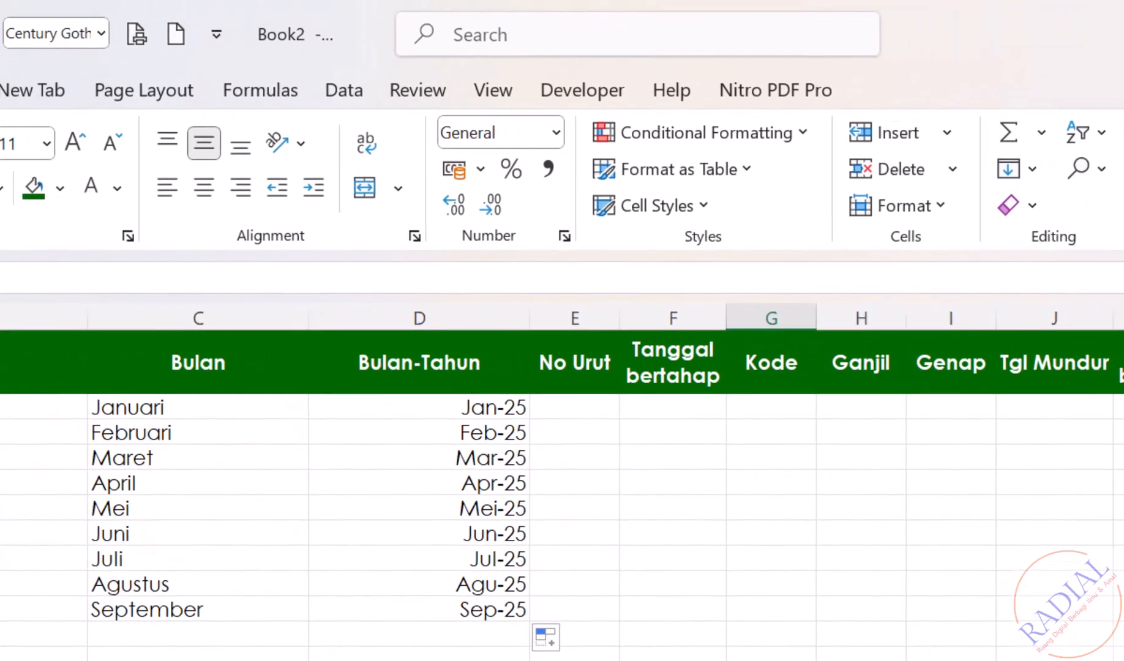
Enter 1 and 2 in E2:E3 and extend the number series to 9 at E10.
{"action": "left_click", "coordinate": [586, 406]}
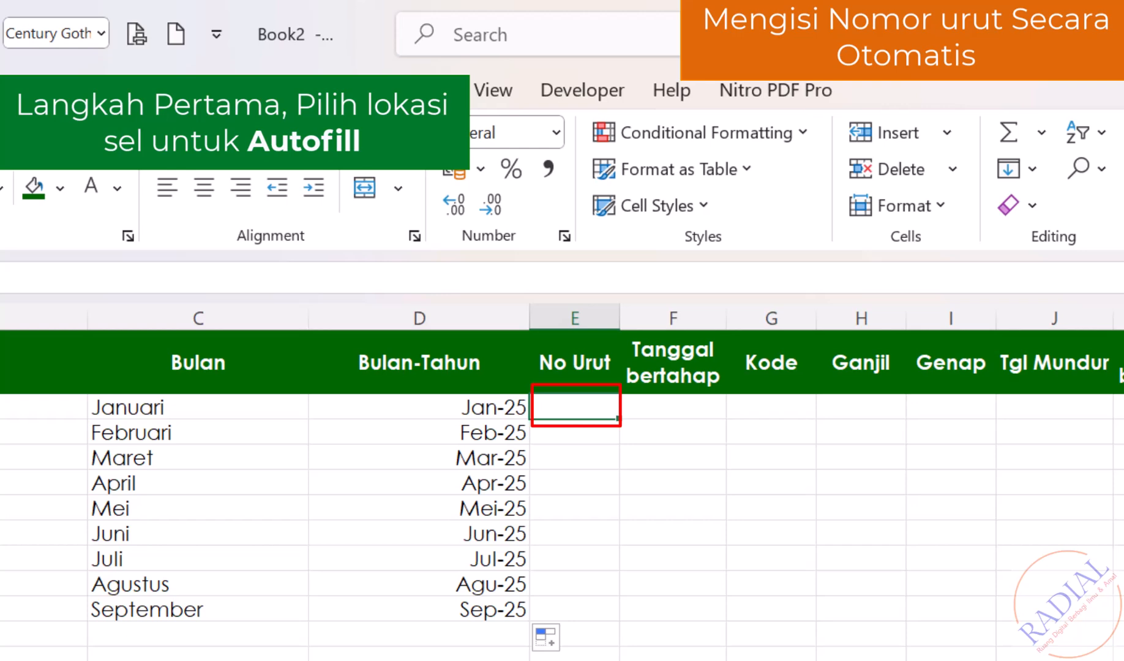
{"action": "type", "text": "1"}
{"action": "key", "text": "Return"}
{"action": "type", "text": "2"}
{"action": "key", "text": "Return"}
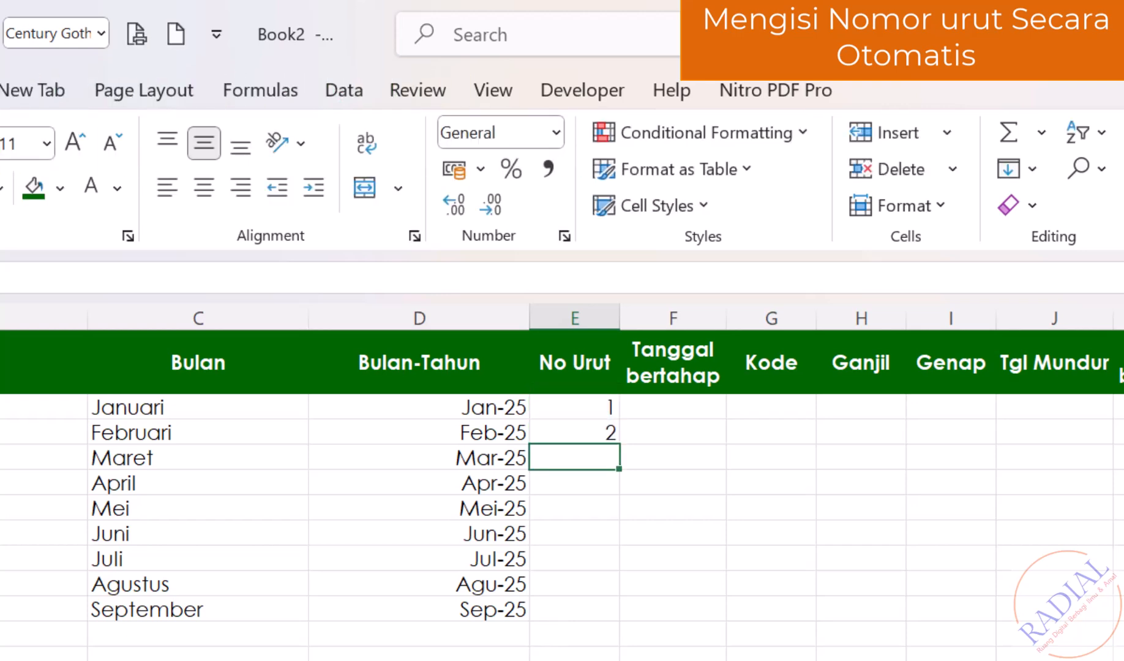
{"action": "left_click", "coordinate": [1054, 658]}
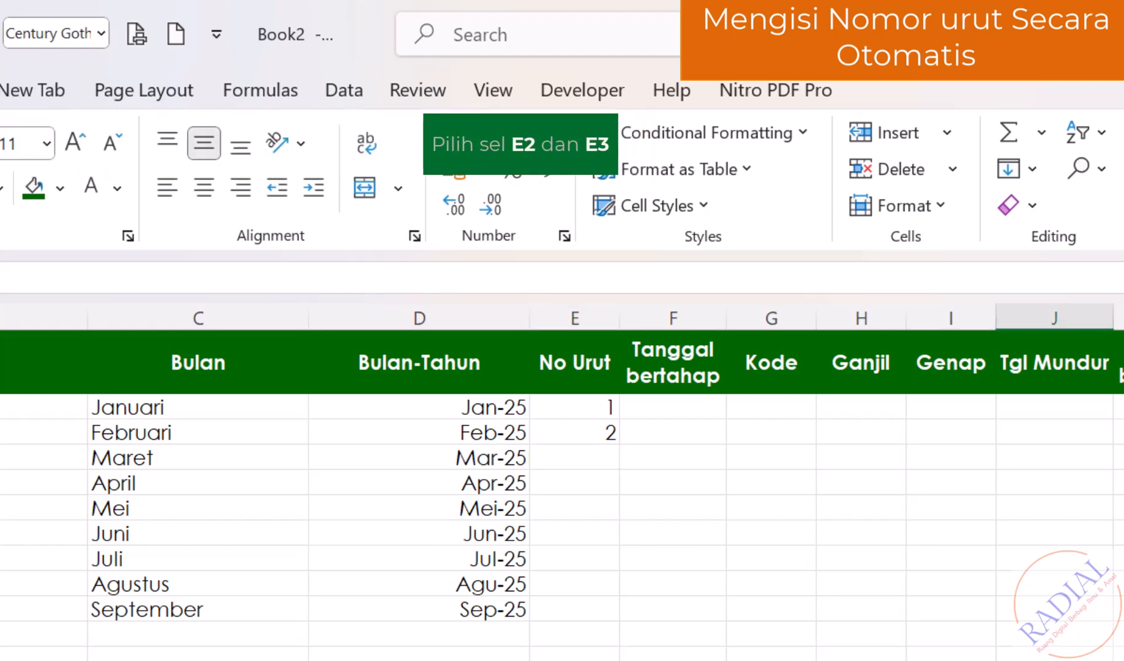
{"action": "left_click_drag", "start_coordinate": [602, 415], "coordinate": [609, 622]}
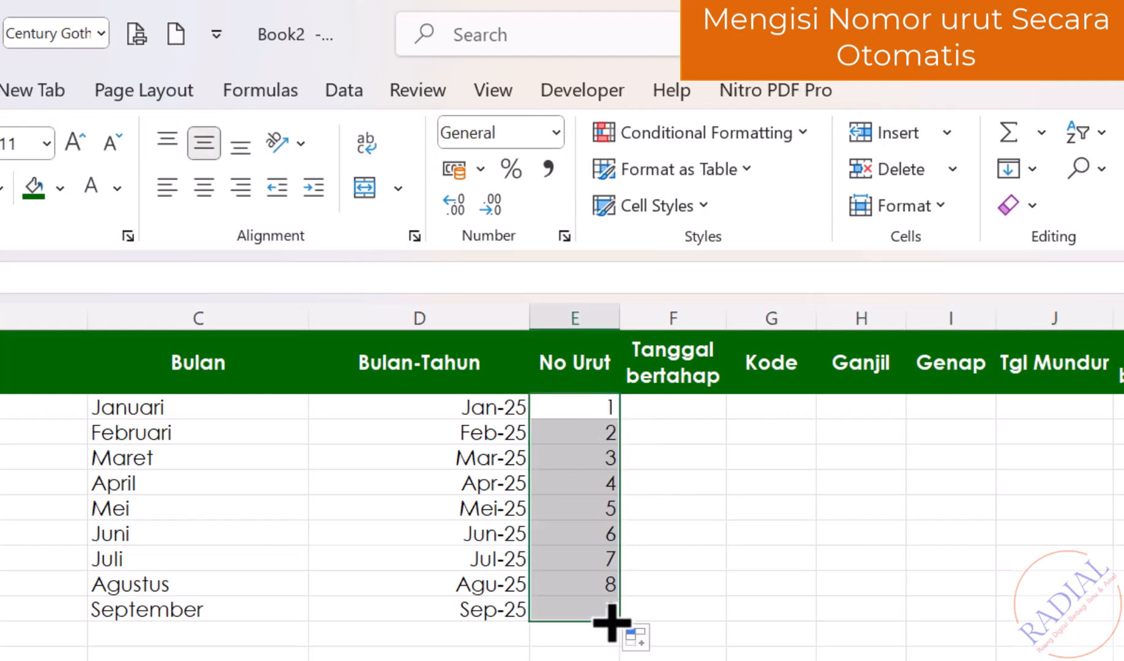
{"action": "left_click", "coordinate": [951, 658]}
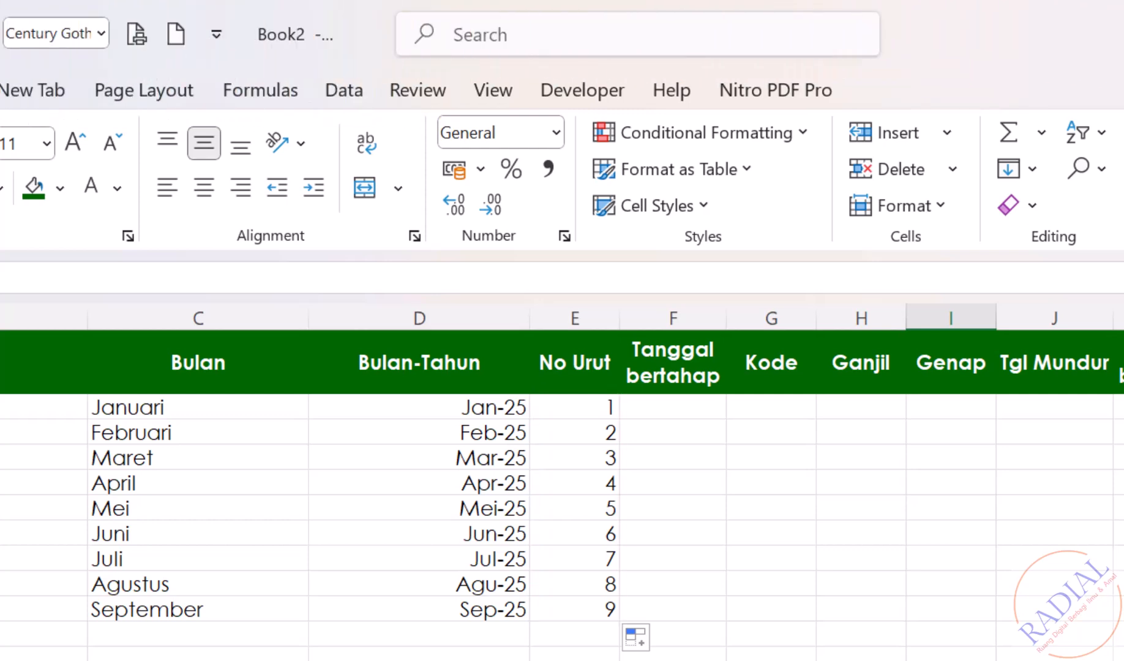
Enter 1/1/2025 in F2, widen column F, and autofill daily dates to 09/01/2025.
{"action": "left_click", "coordinate": [685, 409]}
{"action": "type", "text": "1/1/2025"}
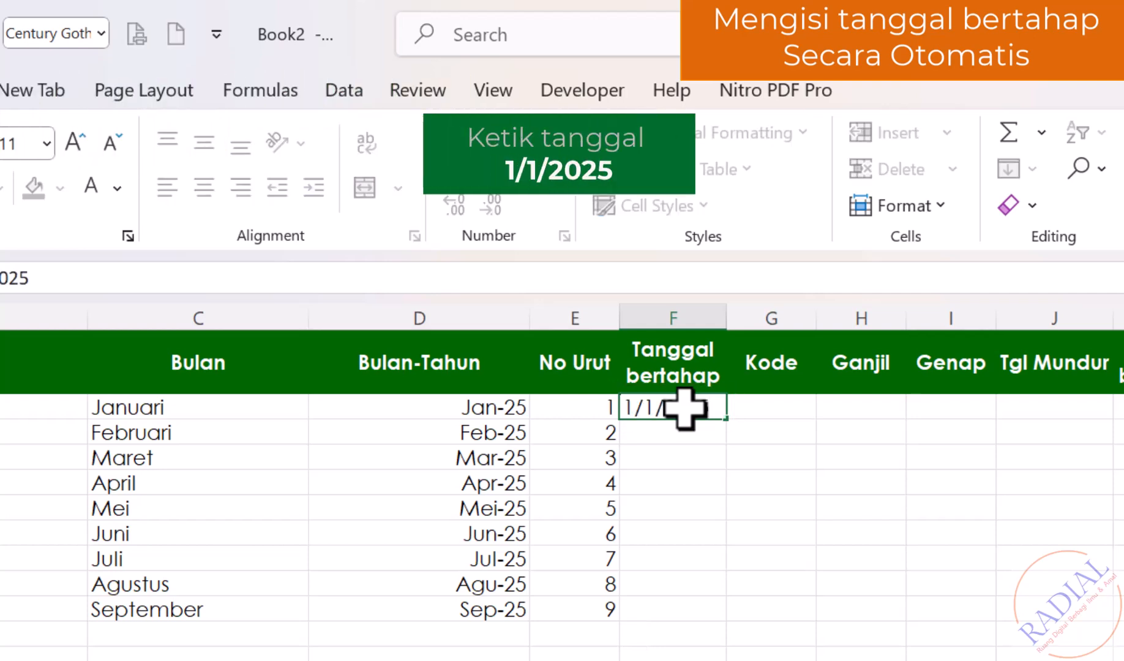
{"action": "key", "text": "Return"}
{"action": "left_click_drag", "start_coordinate": [726, 309], "coordinate": [756, 317]}
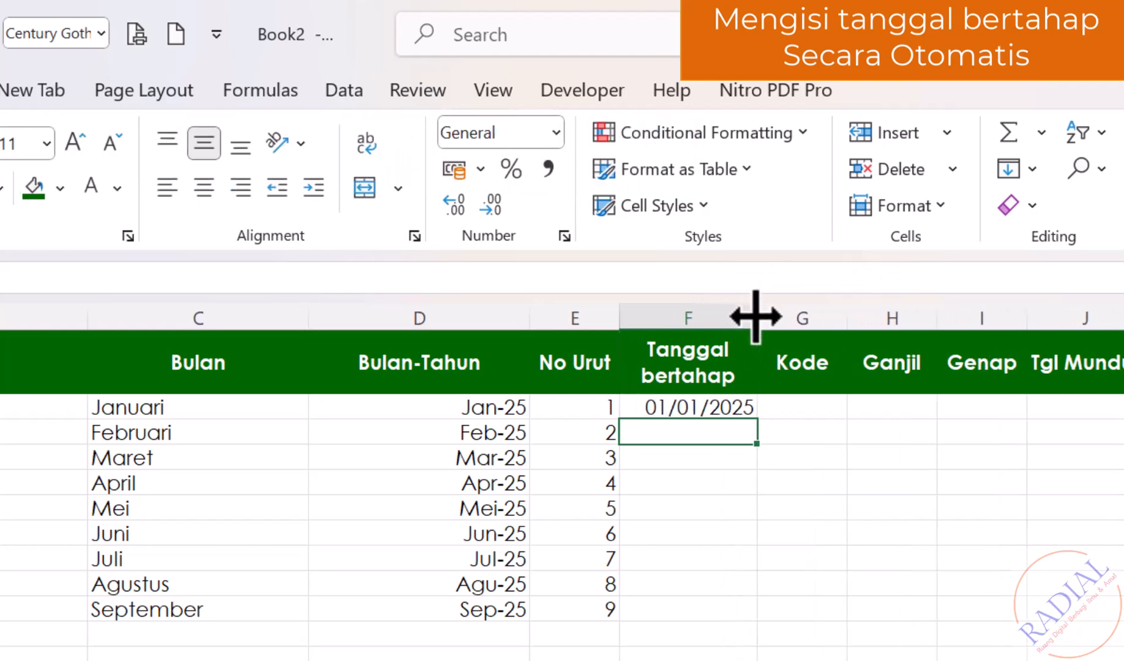
{"action": "left_click", "coordinate": [726, 408]}
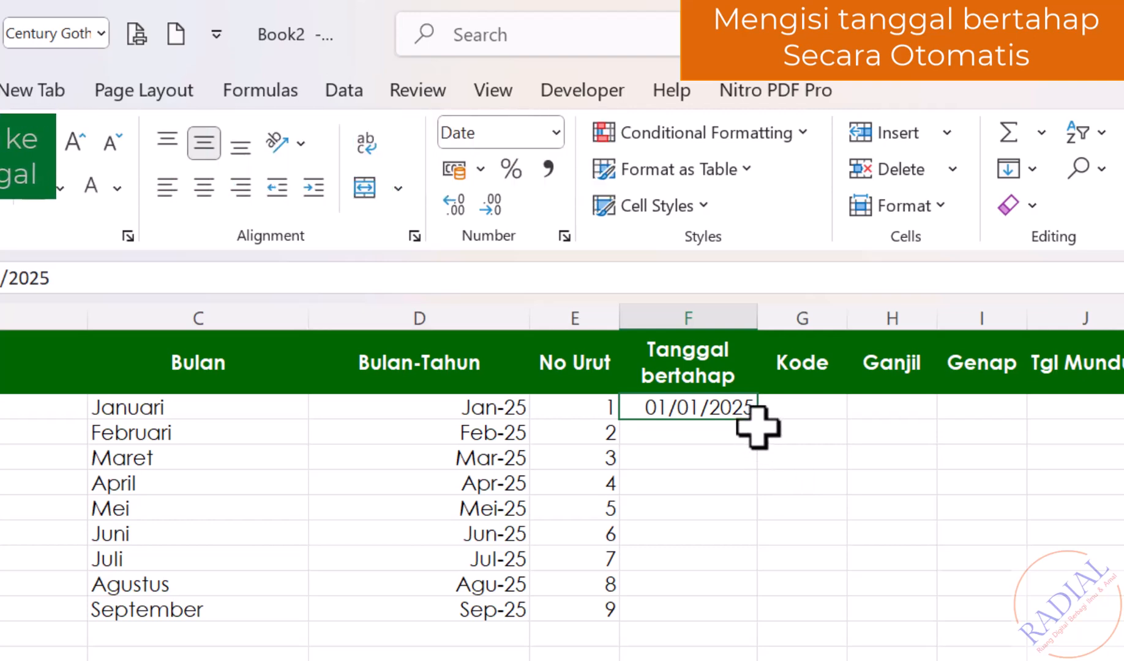
{"action": "left_click_drag", "start_coordinate": [764, 420], "coordinate": [751, 616]}
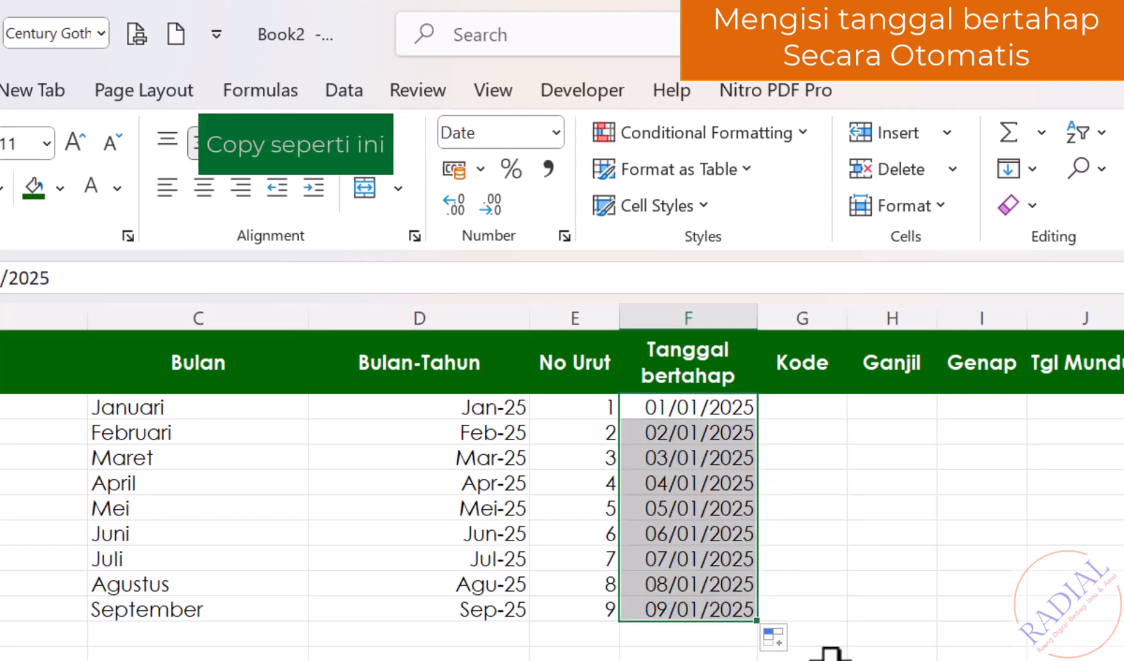
{"action": "left_click", "coordinate": [892, 659]}
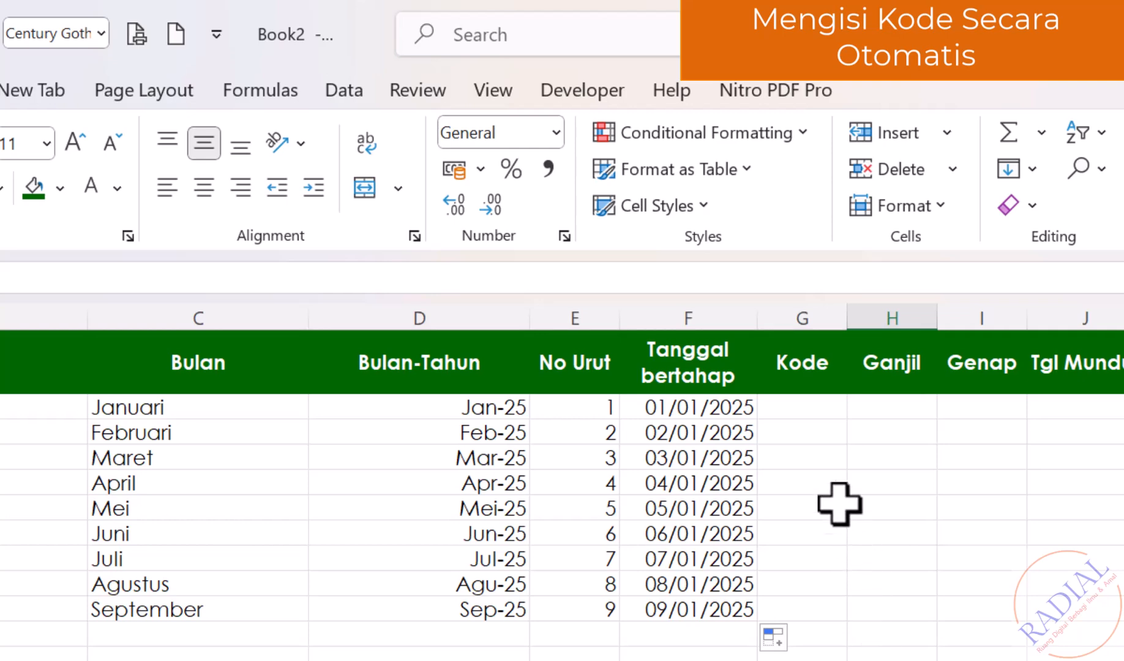
Enter INV-001 in G2 and autofill codes through INV-009 down to G10.
{"action": "left_click", "coordinate": [801, 409]}
{"action": "type", "text": "IN"}
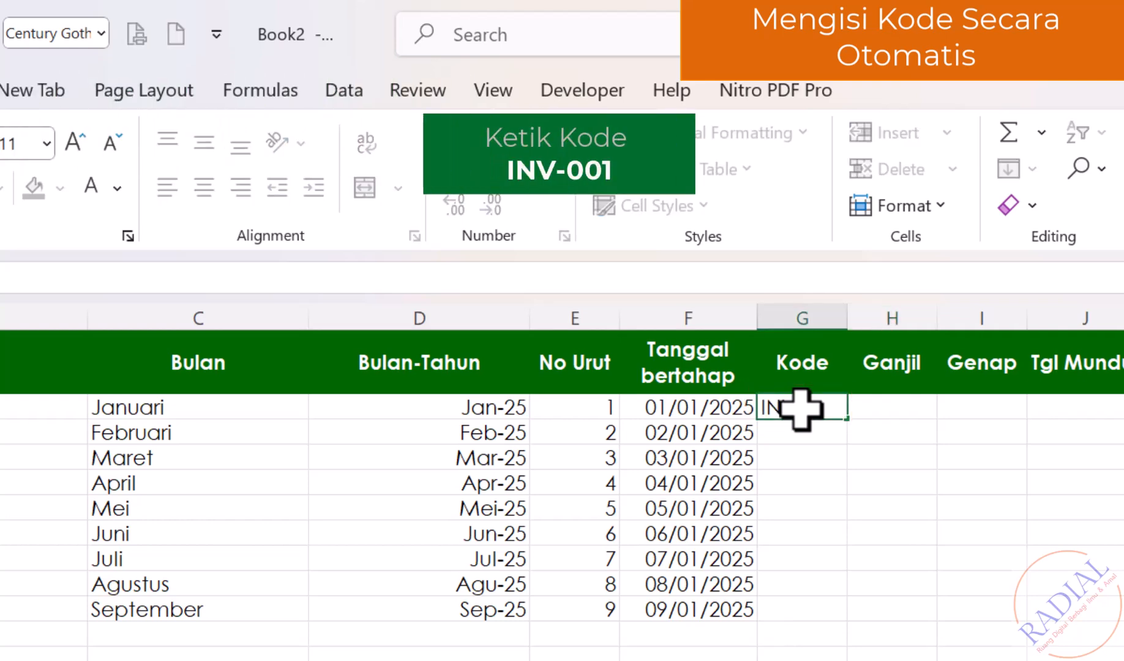
{"action": "type", "text": "V-001"}
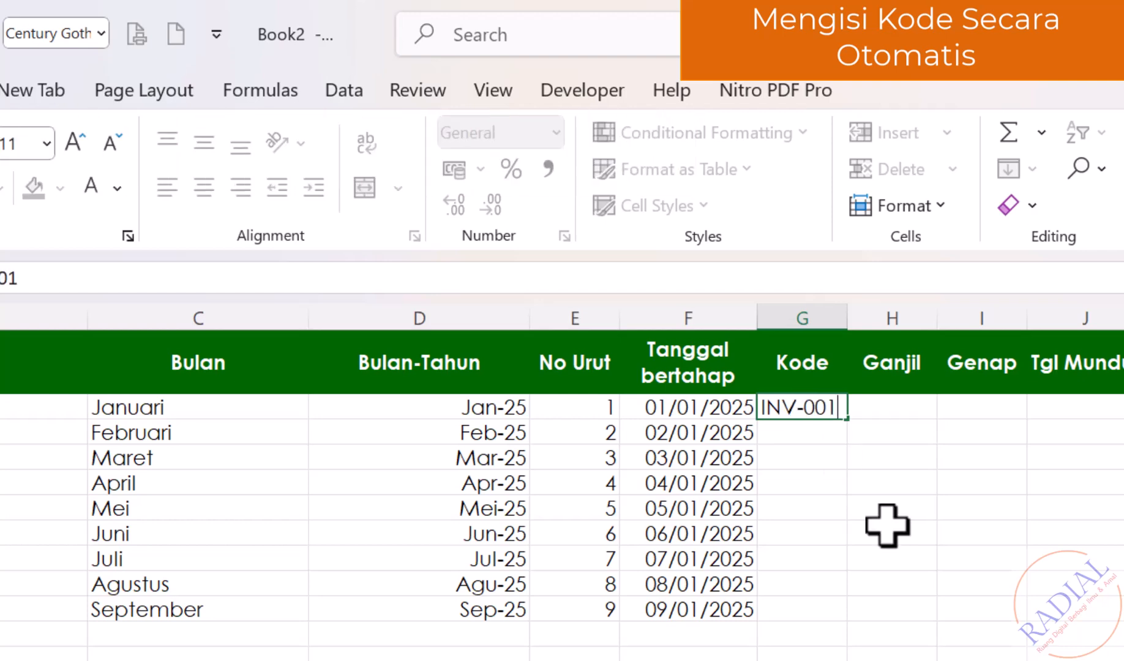
{"action": "left_click", "coordinate": [1123, 612]}
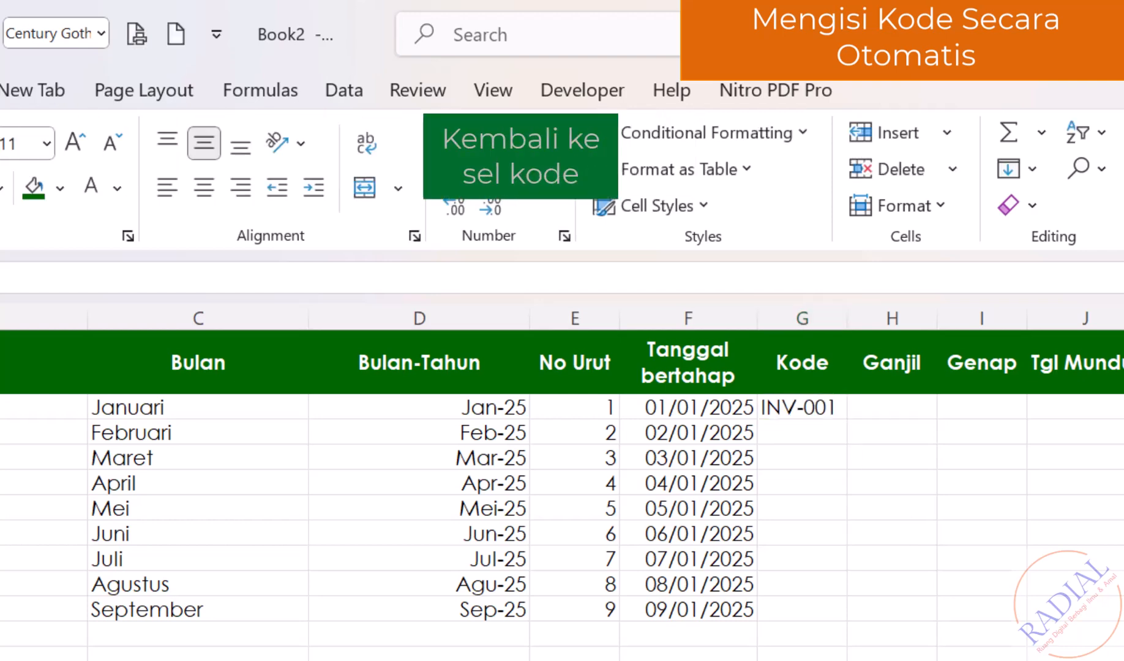
{"action": "left_click", "coordinate": [829, 411]}
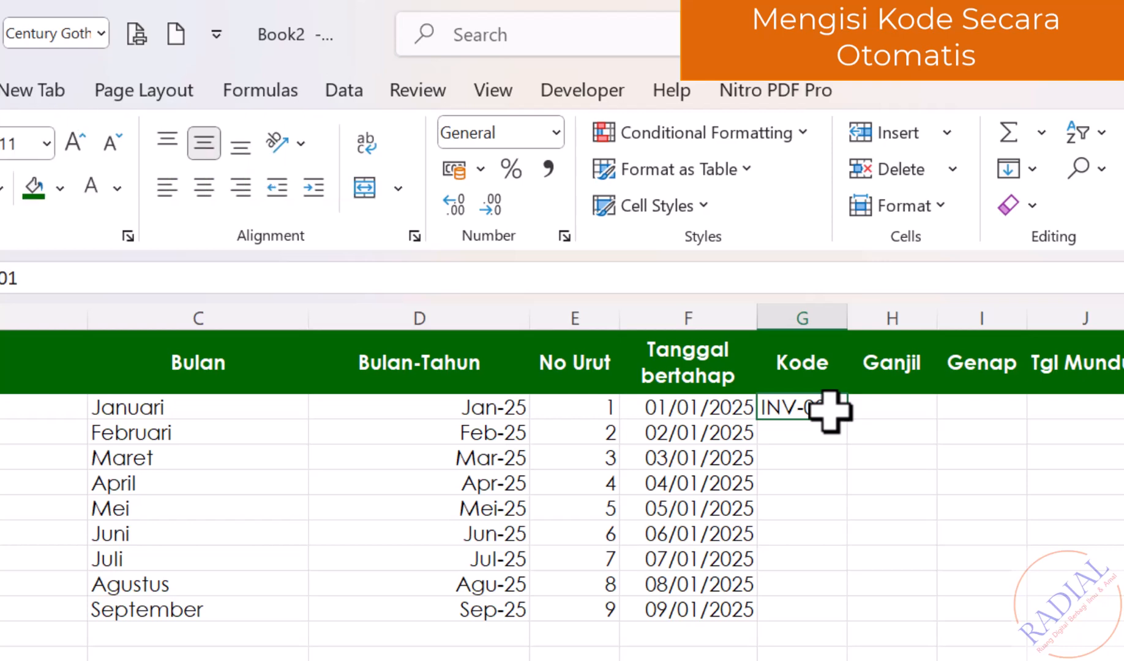
{"action": "left_click_drag", "start_coordinate": [850, 425], "coordinate": [838, 627]}
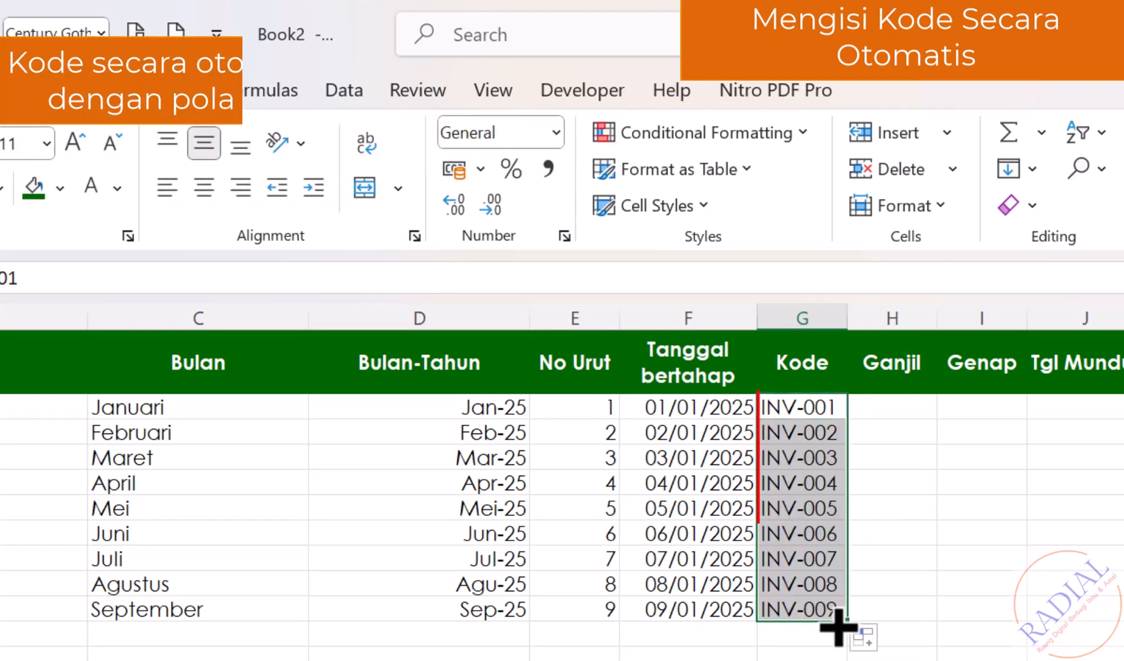
{"action": "left_click", "coordinate": [1083, 659]}
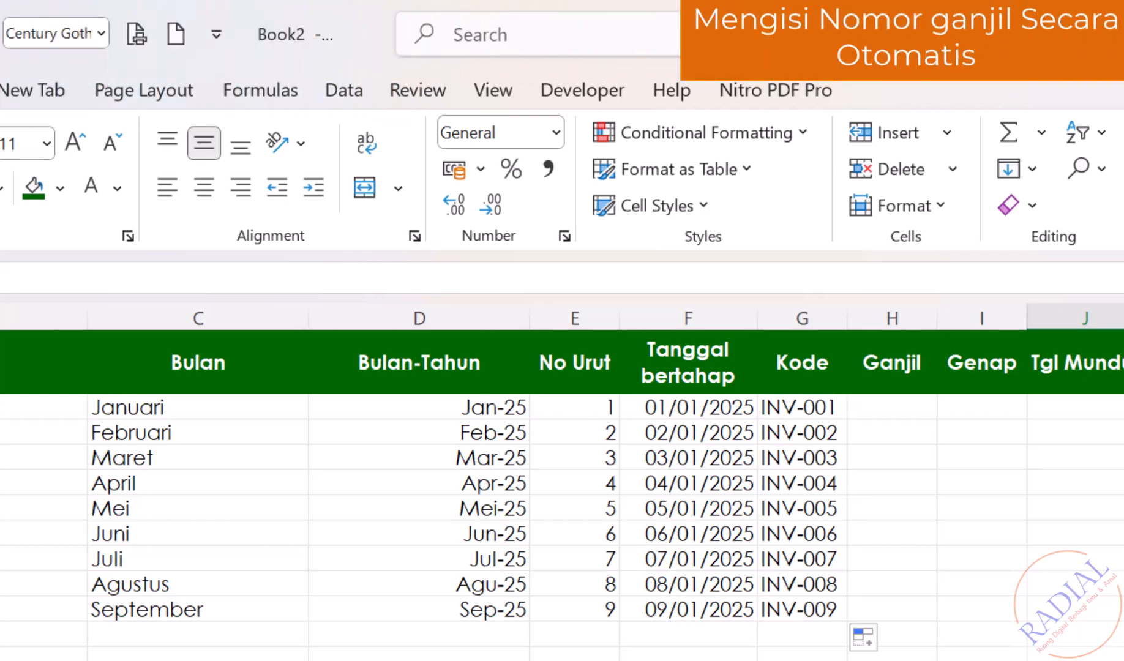
Enter 1 and 3 in H2:H3 and extend the odd-number series to 17 at H10.
{"action": "left_click", "coordinate": [909, 404]}
{"action": "type", "text": "1"}
{"action": "key", "text": "Return"}
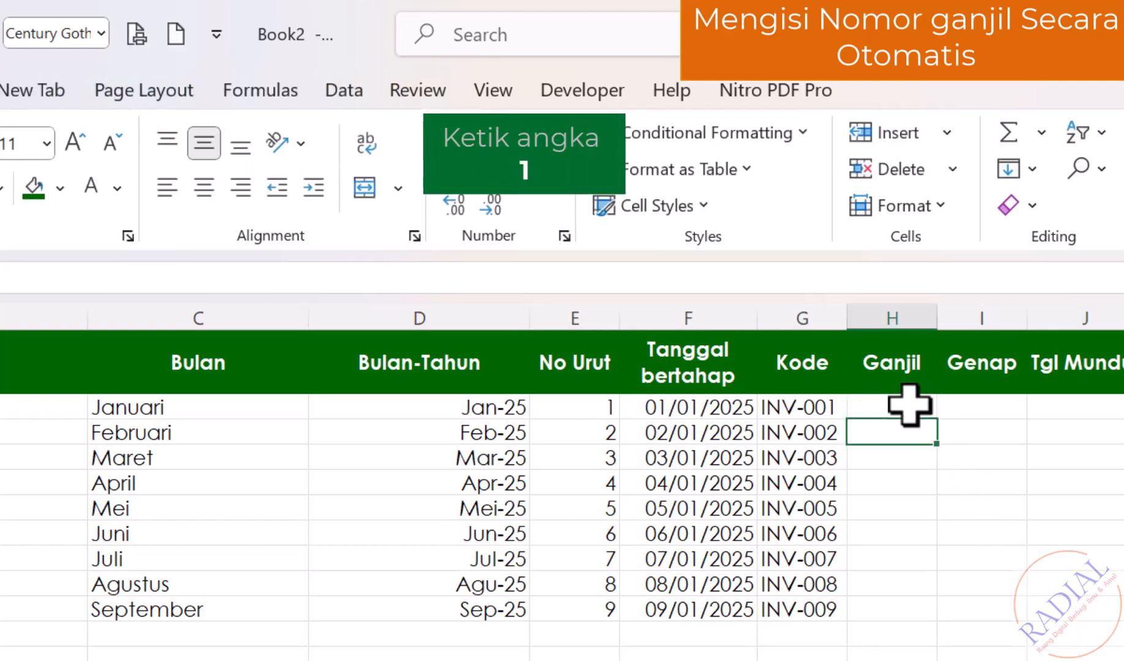
{"action": "type", "text": "3"}
{"action": "key", "text": "Return"}
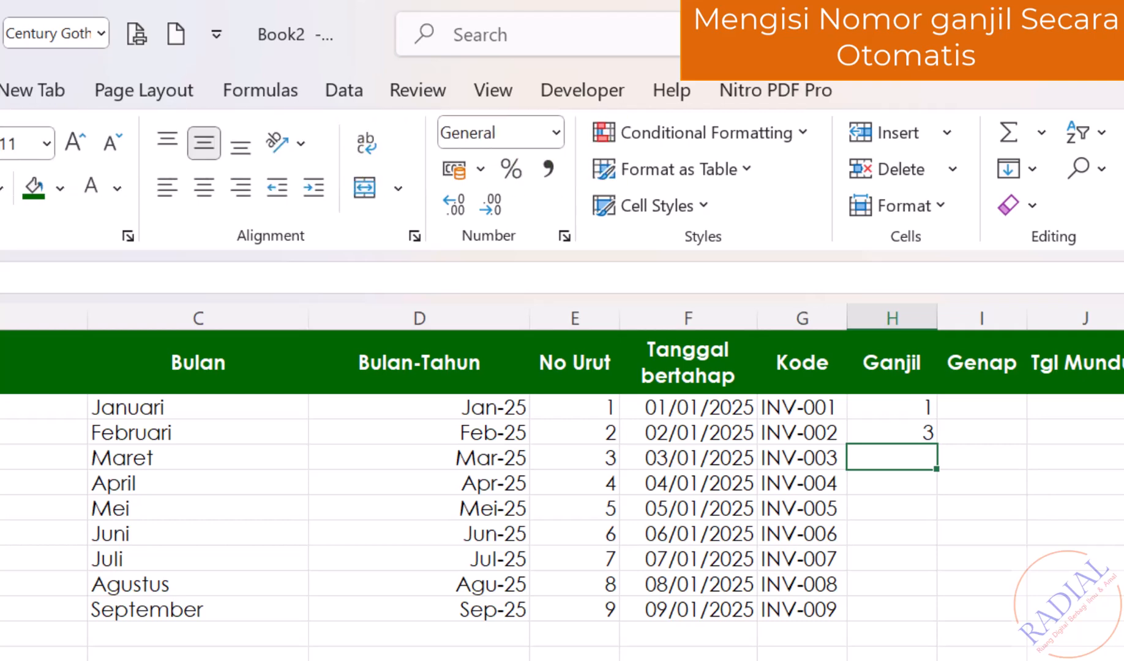
{"action": "left_click", "coordinate": [941, 411]}
{"action": "left_click_drag", "start_coordinate": [923, 407], "coordinate": [929, 615]}
{"action": "left_click", "coordinate": [795, 660]}
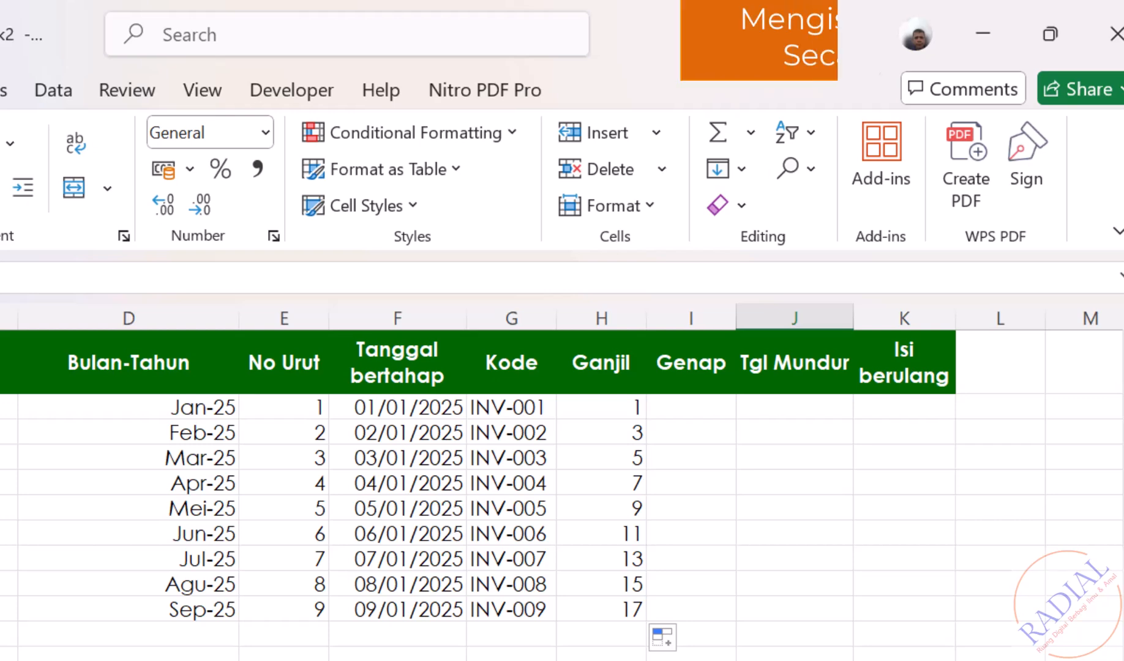
Enter 2 and 4 in I2:I3 and extend the even-number series to 18 at I10.
{"action": "left_click", "coordinate": [695, 405]}
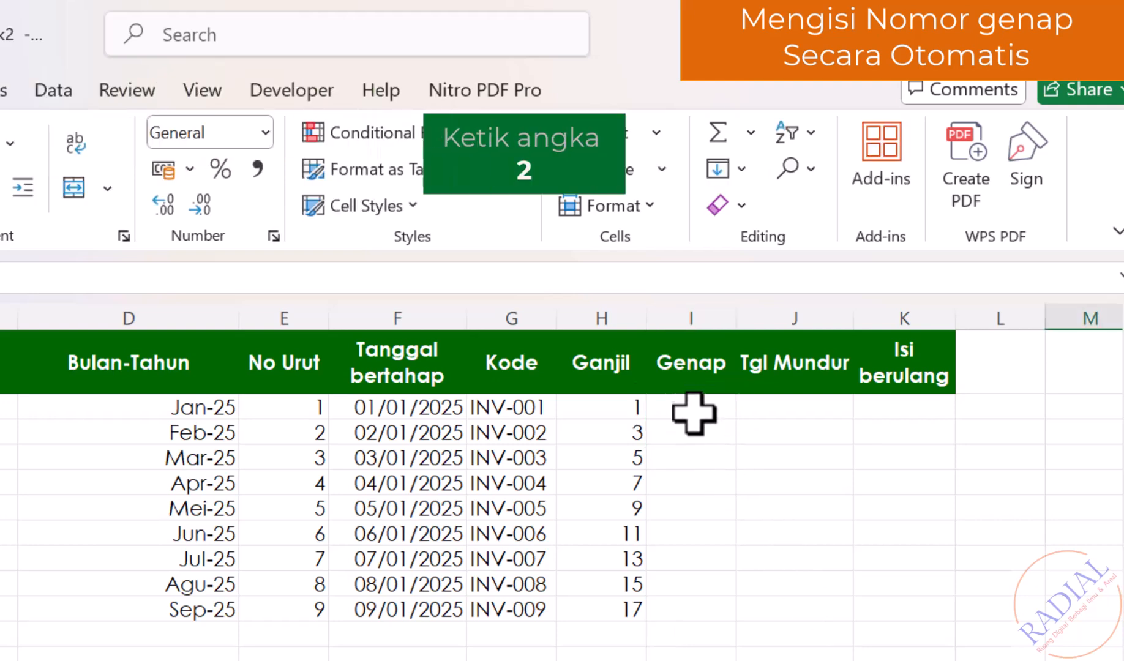
{"action": "left_click", "coordinate": [694, 413]}
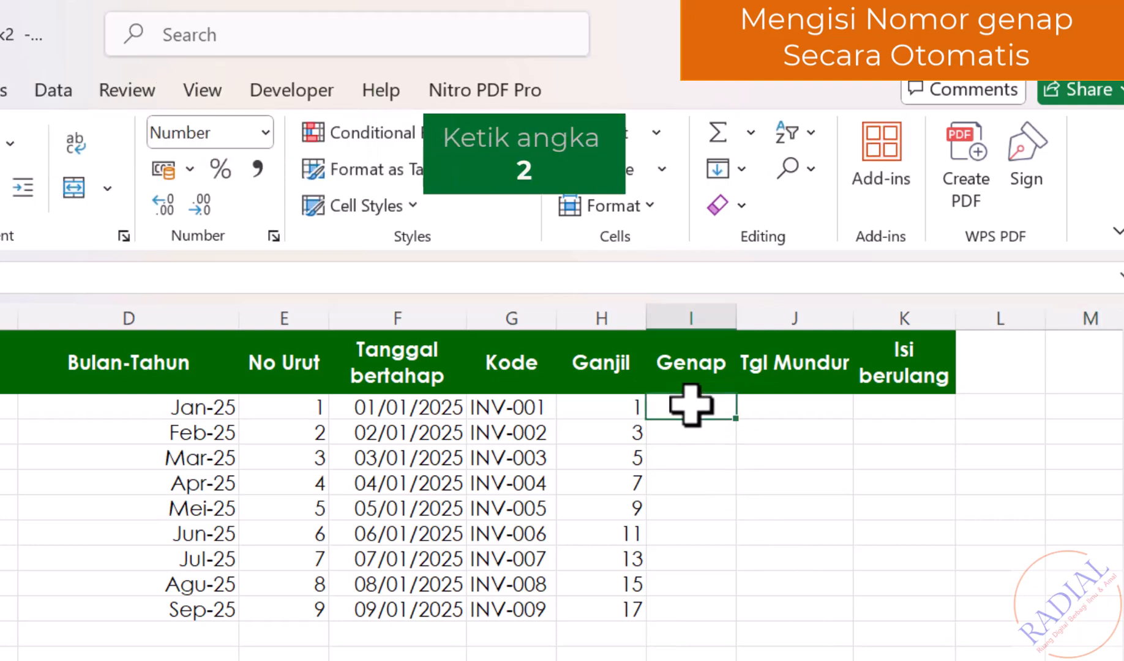
{"action": "type", "text": "2"}
{"action": "key", "text": "Return"}
{"action": "type", "text": "4"}
{"action": "key", "text": "Return"}
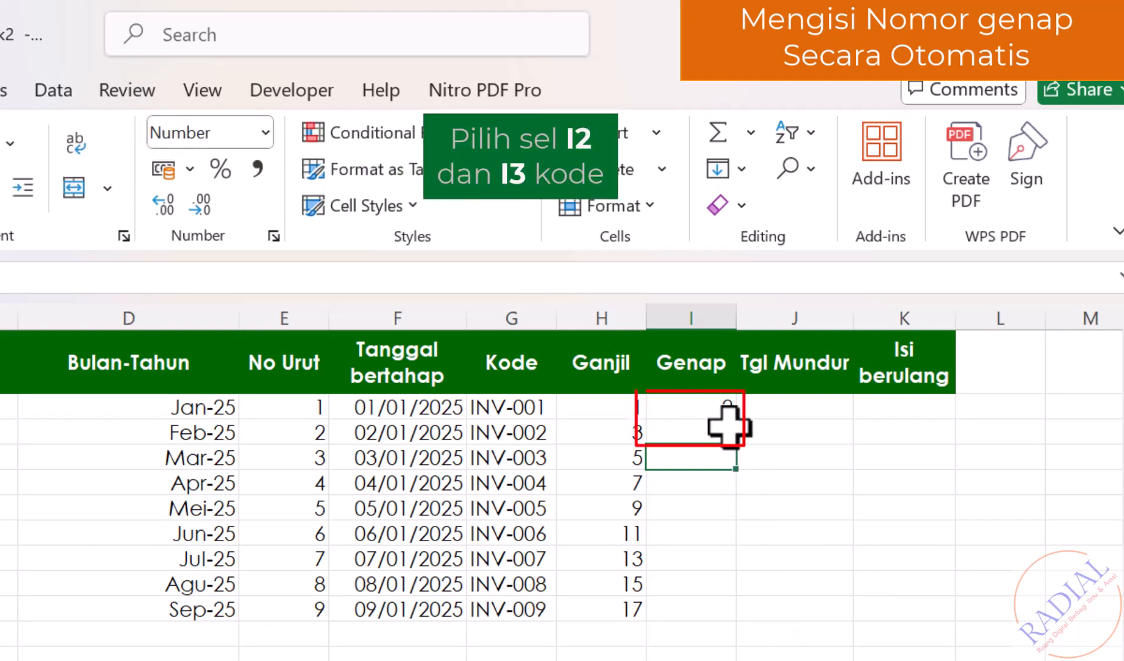
{"action": "left_click_drag", "start_coordinate": [713, 411], "coordinate": [715, 428]}
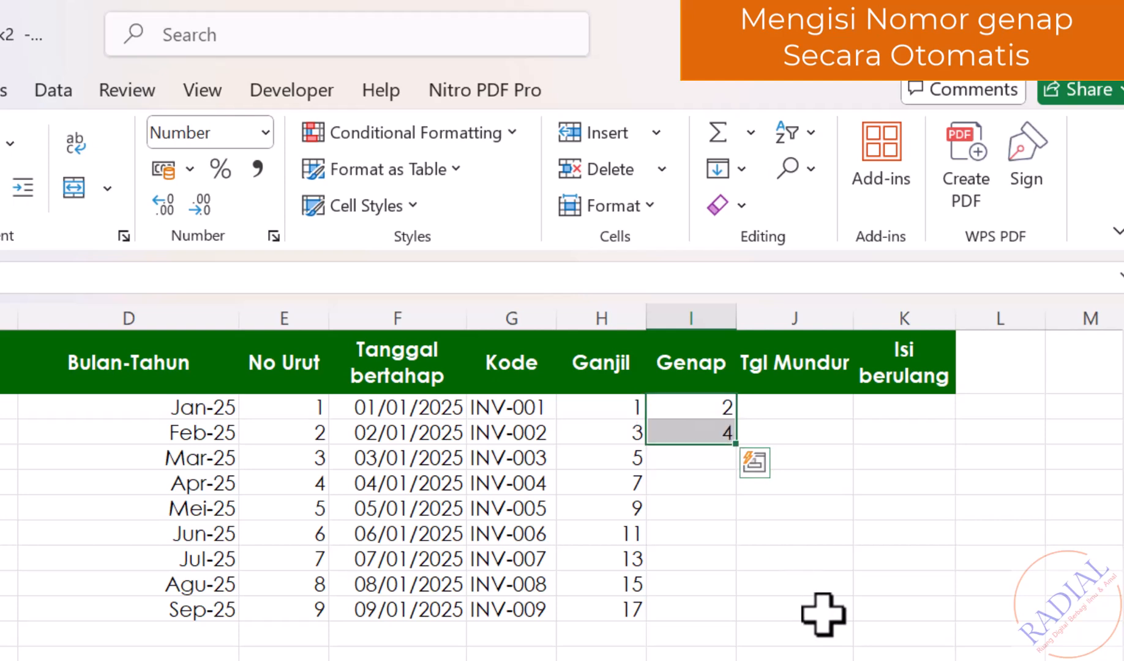
{"action": "left_click_drag", "start_coordinate": [738, 445], "coordinate": [715, 626]}
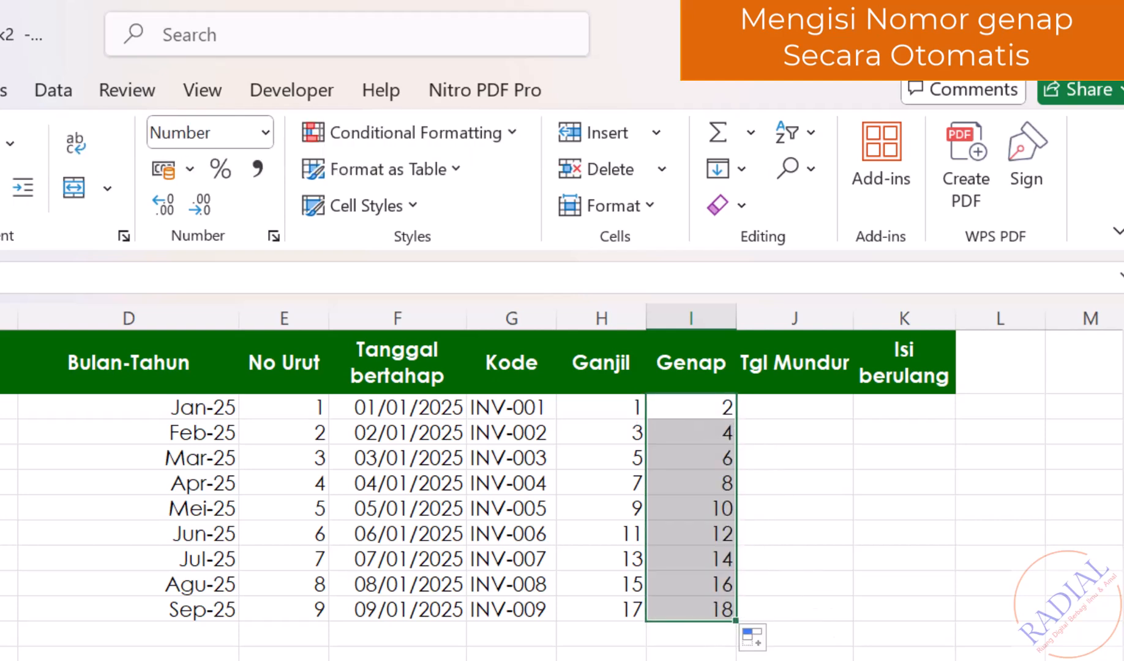
{"action": "left_click", "coordinate": [1000, 660]}
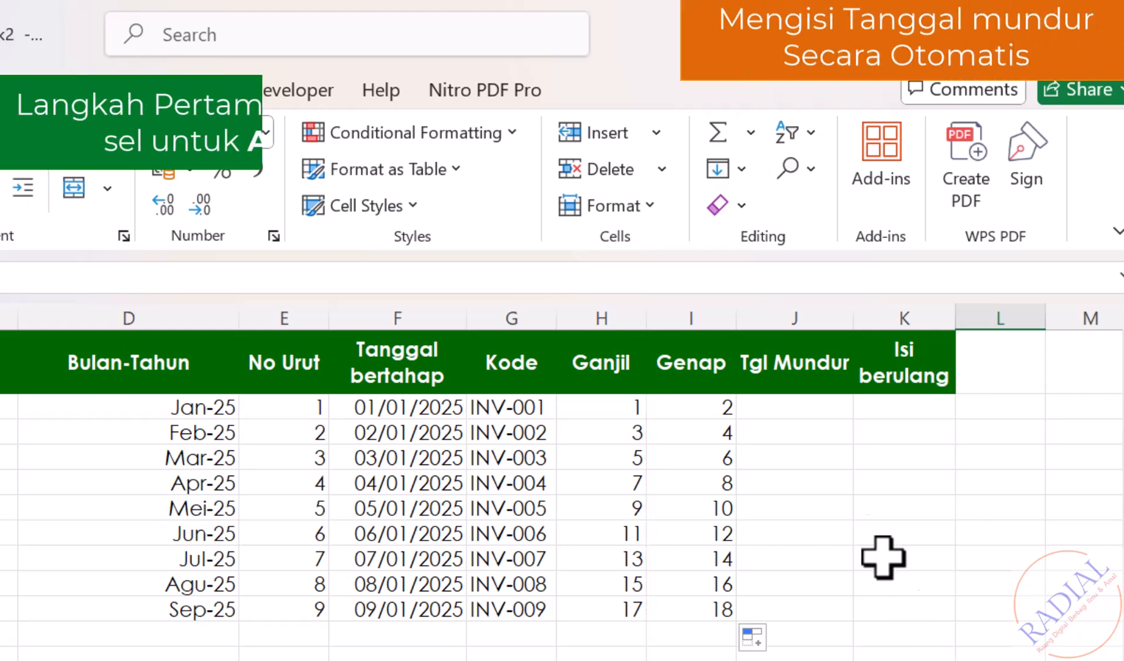
Enter 10/1/2025 and 9/1/2025 in J2:J3 and extend the countdown to 02/01/2025.
{"action": "left_click", "coordinate": [800, 409]}
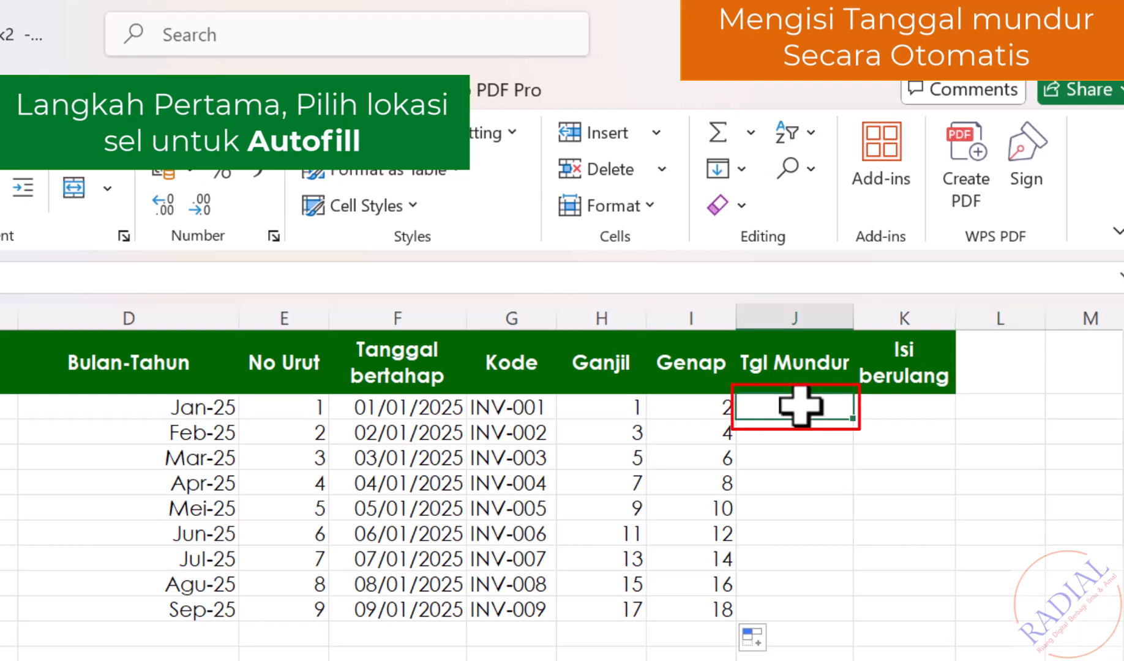
{"action": "type", "text": "10/"}
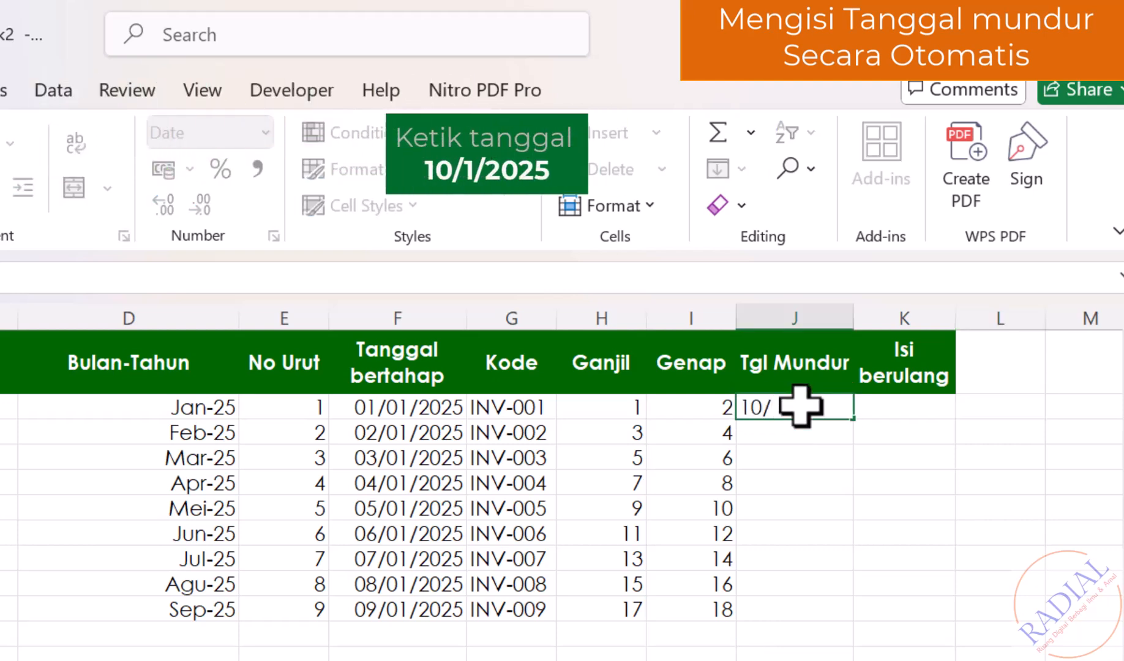
{"action": "type", "text": "1/2025"}
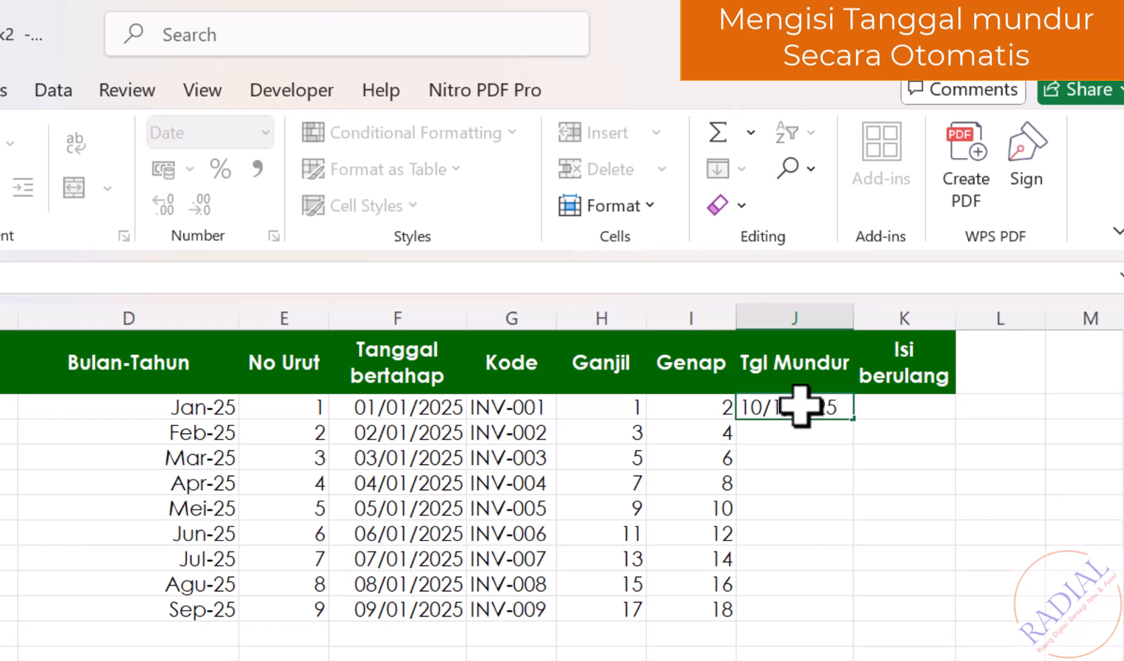
{"action": "key", "text": "Return"}
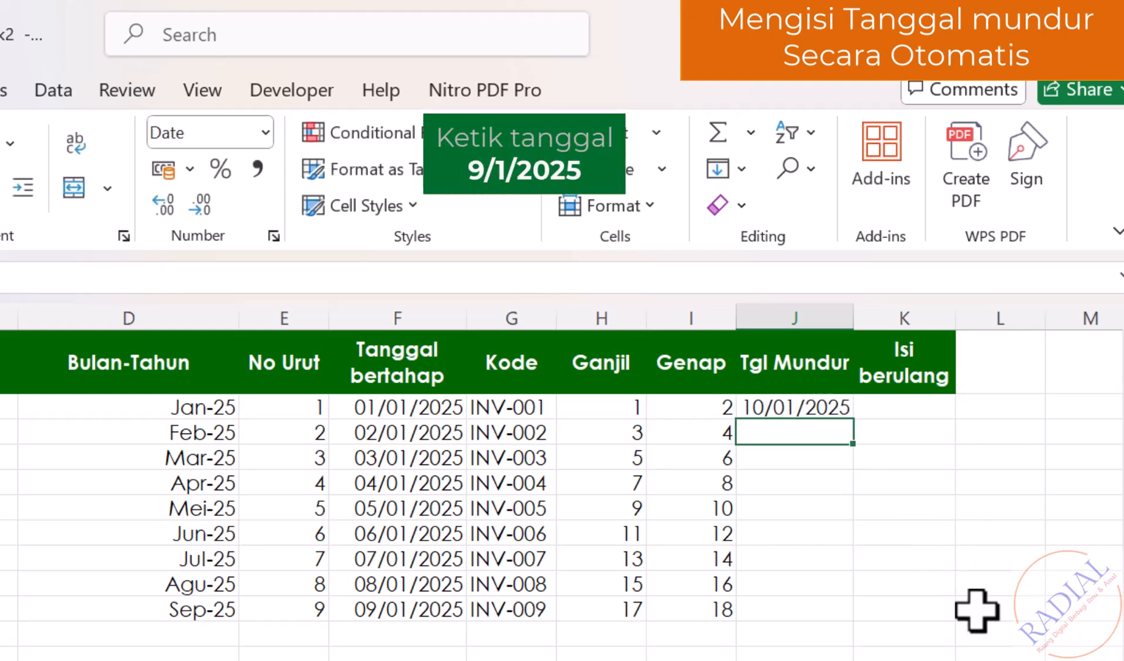
{"action": "type", "text": "9"}
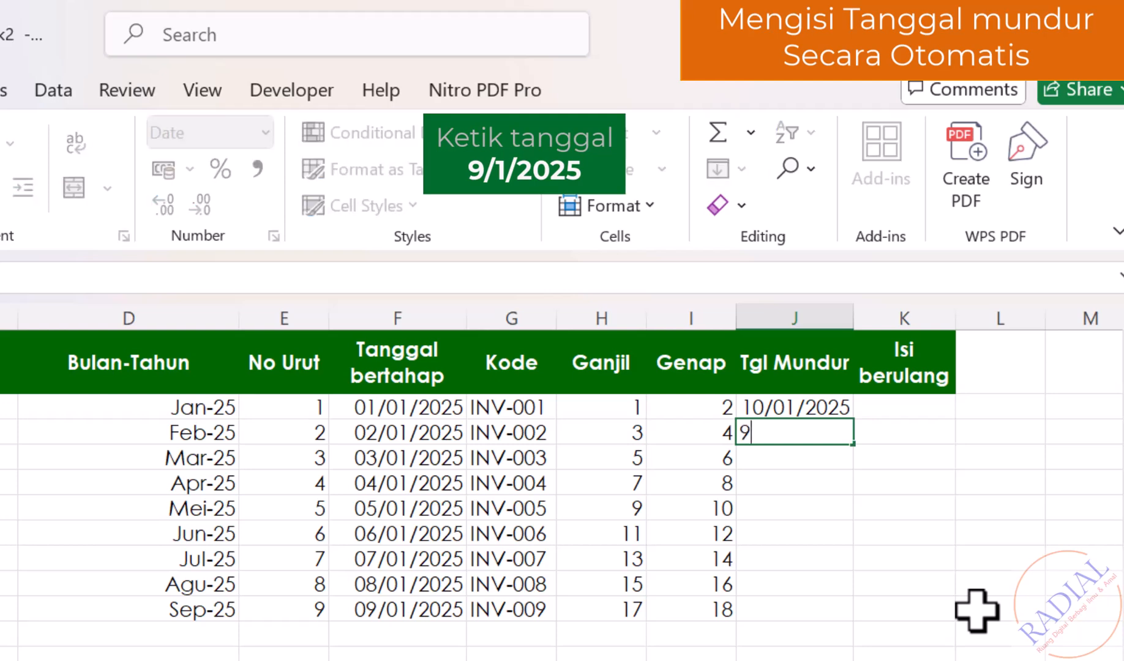
{"action": "type", "text": "/01/2025"}
{"action": "key", "text": "Return"}
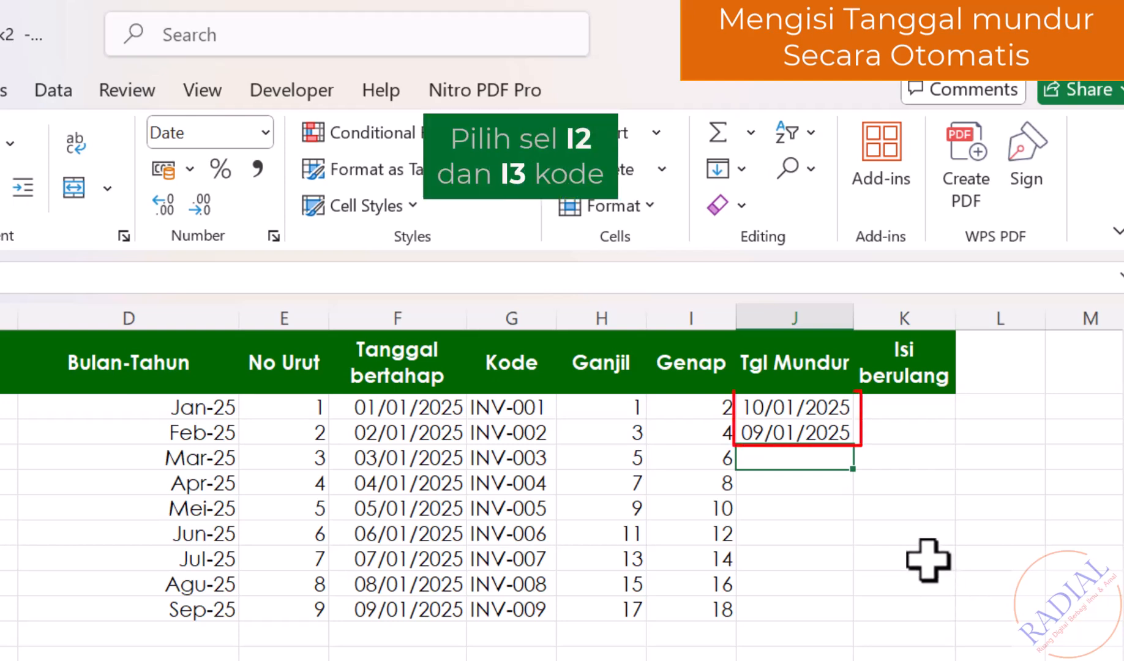
{"action": "left_click_drag", "start_coordinate": [827, 409], "coordinate": [825, 432]}
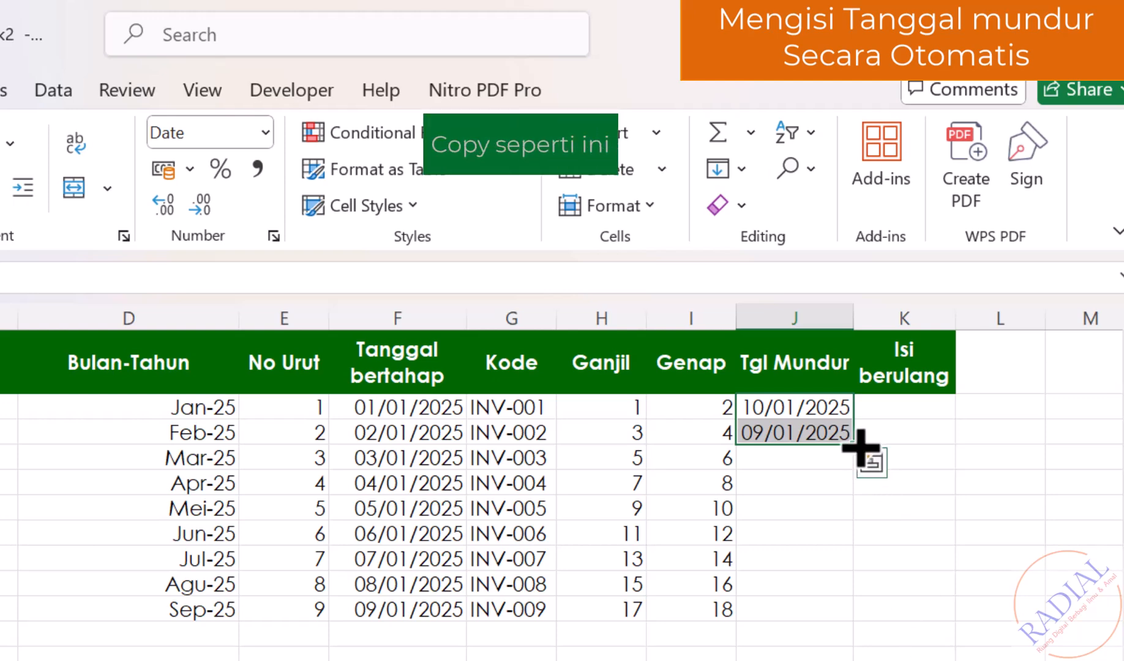
{"action": "left_click_drag", "start_coordinate": [860, 447], "coordinate": [848, 614]}
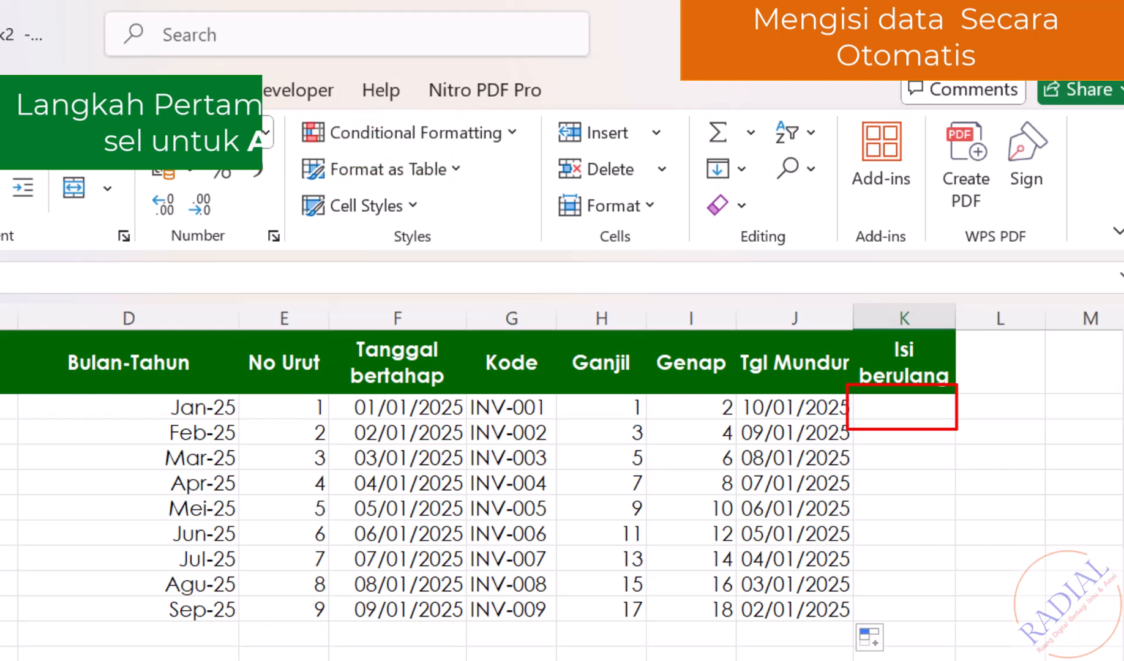
Enter a, b, c in K2:K4 and repeat that pattern down to K10.
{"action": "left_click", "coordinate": [899, 413]}
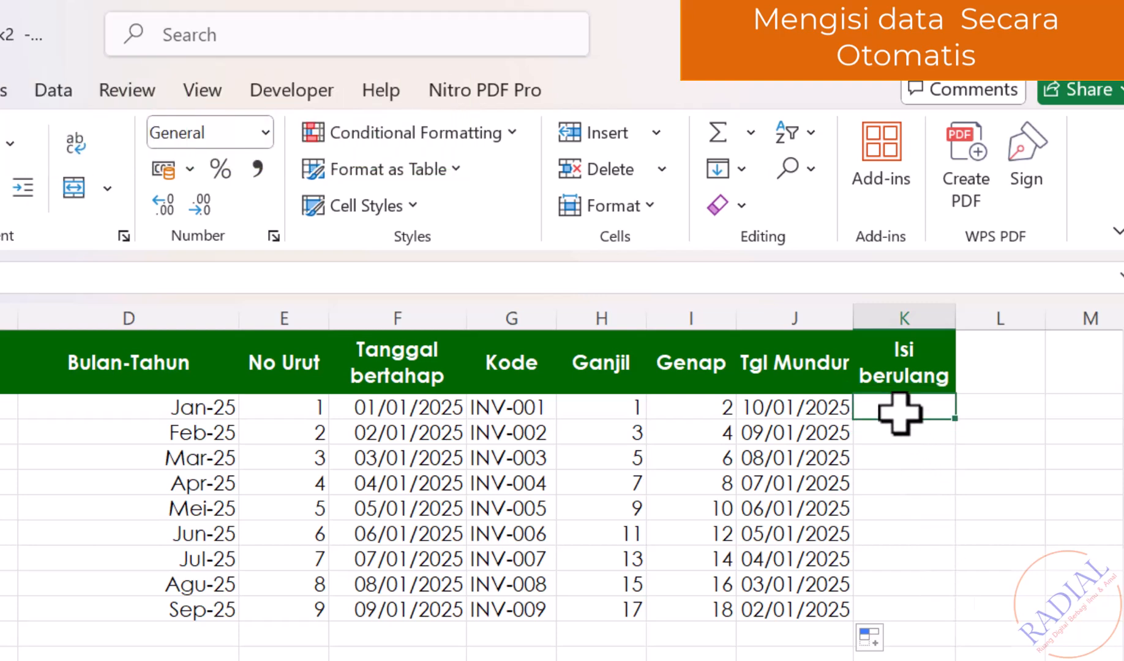
{"action": "type", "text": "a"}
{"action": "key", "text": "Return"}
{"action": "type", "text": "b"}
{"action": "key", "text": "Return"}
{"action": "type", "text": "c"}
{"action": "key", "text": "Return"}
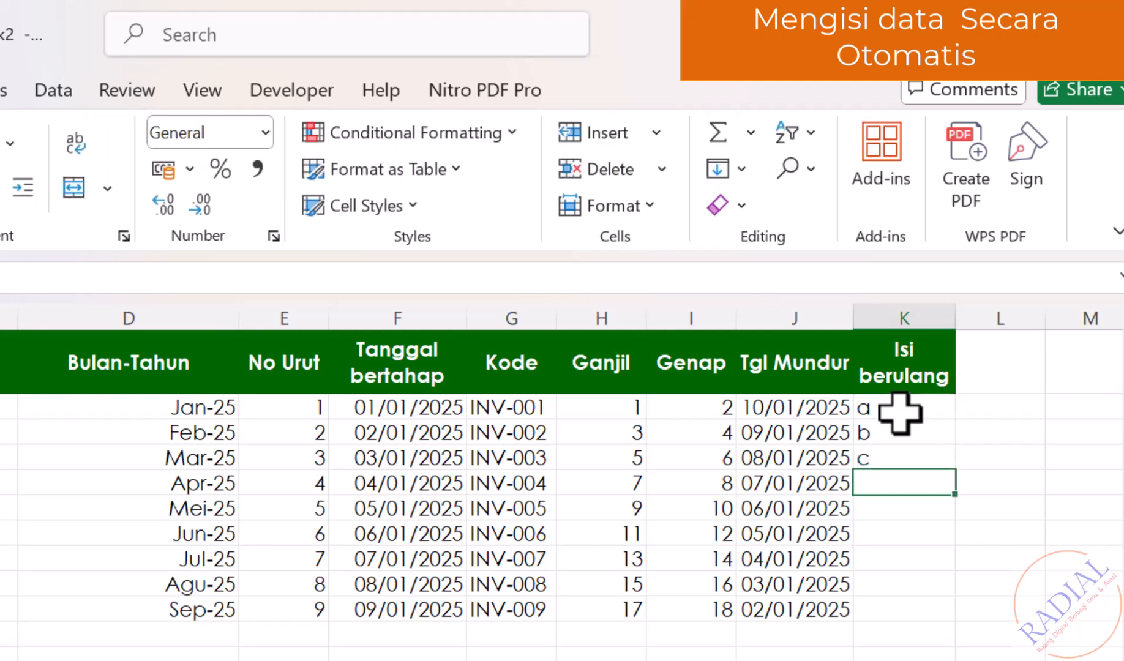
{"action": "left_click", "coordinate": [998, 648]}
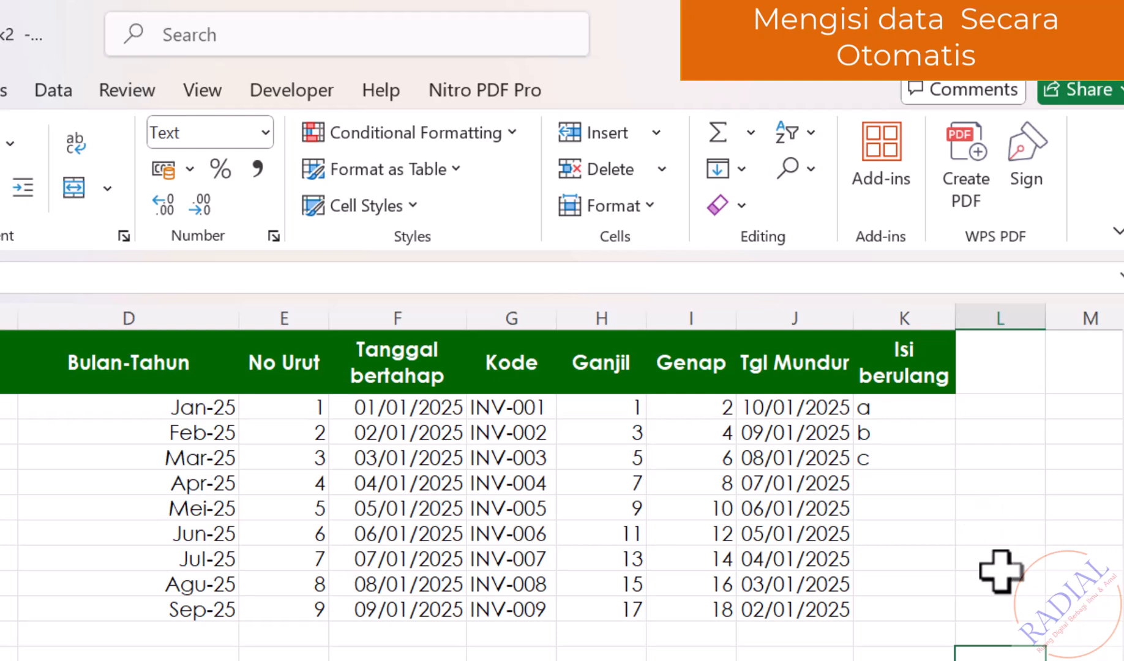
{"action": "mouse_move", "coordinate": [922, 414]}
{"action": "left_mouse_down"}
{"action": "mouse_move", "coordinate": [923, 459]}
{"action": "mouse_move", "coordinate": [953, 541]}
{"action": "mouse_move", "coordinate": [950, 618]}
{"action": "left_mouse_up"}
{"action": "left_click", "coordinate": [1000, 658]}
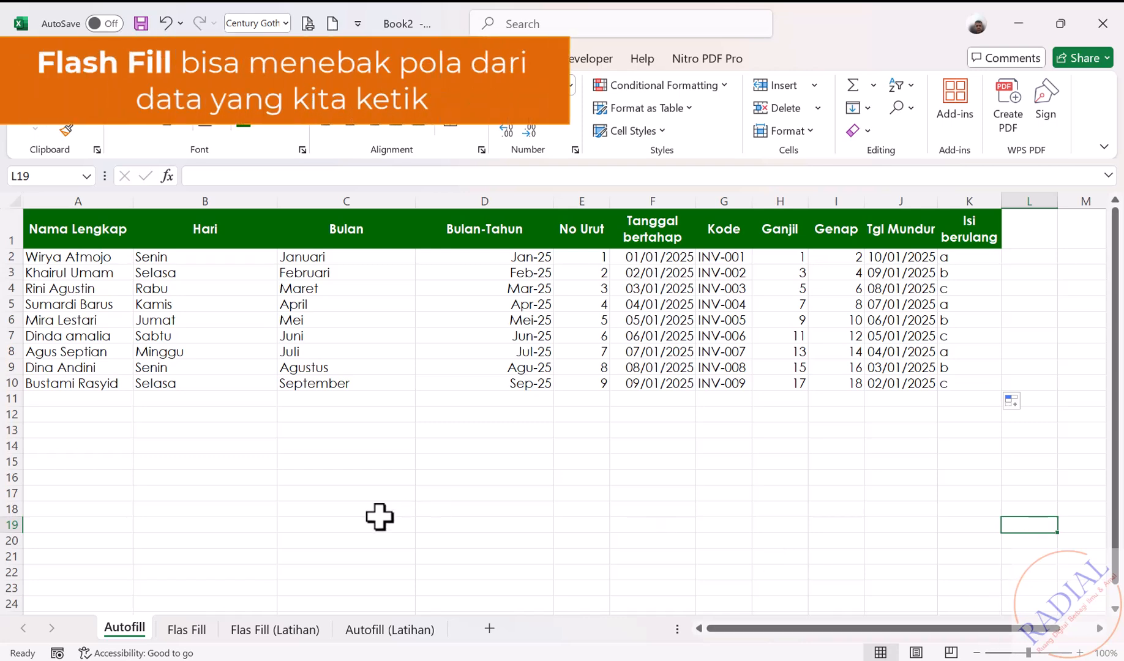
Switch to the Flas Fill sheet with the first/last name and full-name tables.
{"action": "left_click", "coordinate": [181, 631]}
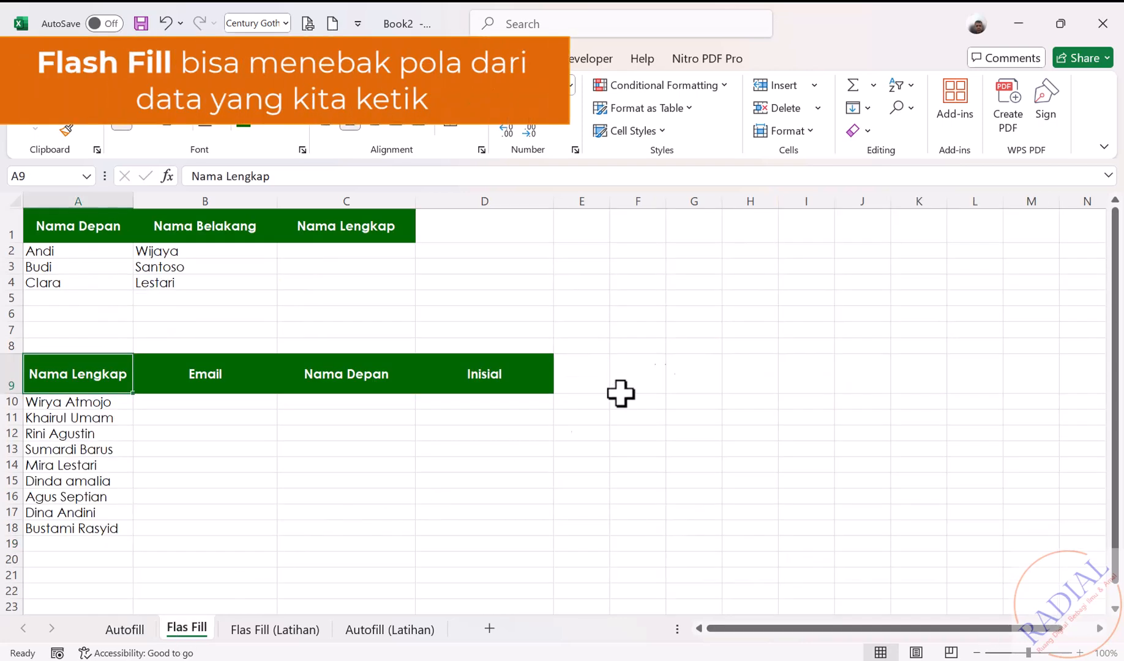
{"action": "left_click", "coordinate": [775, 366]}
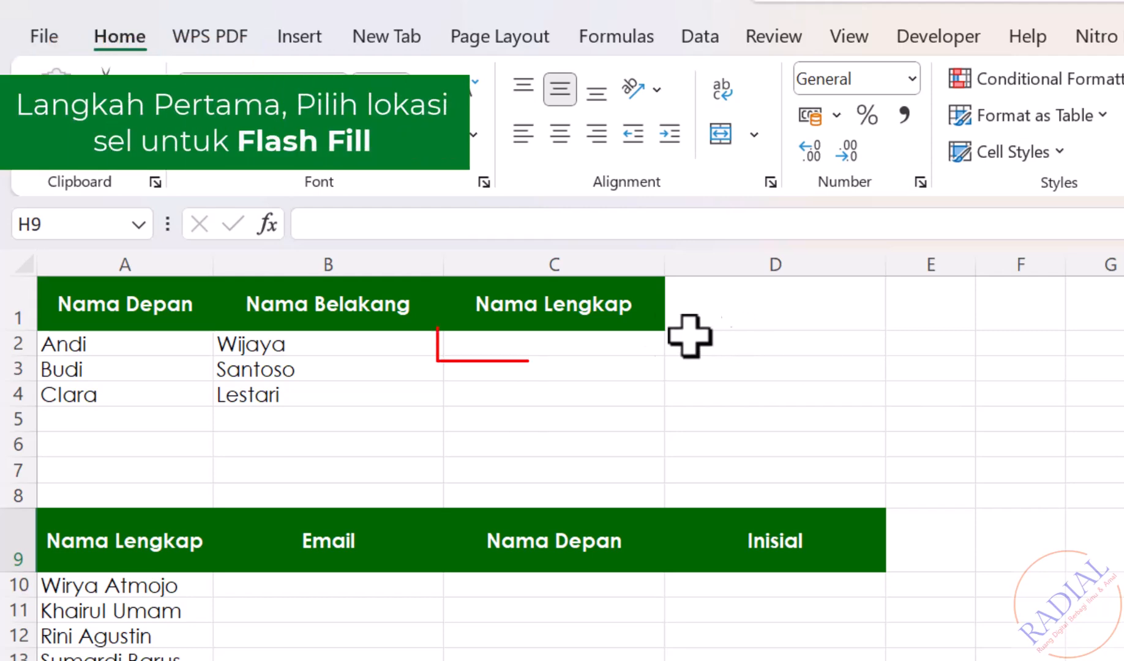
Type the first full name into C2 as an example, then Flash Fill the remaining Nama Lengkap rows.
{"action": "left_click", "coordinate": [579, 343]}
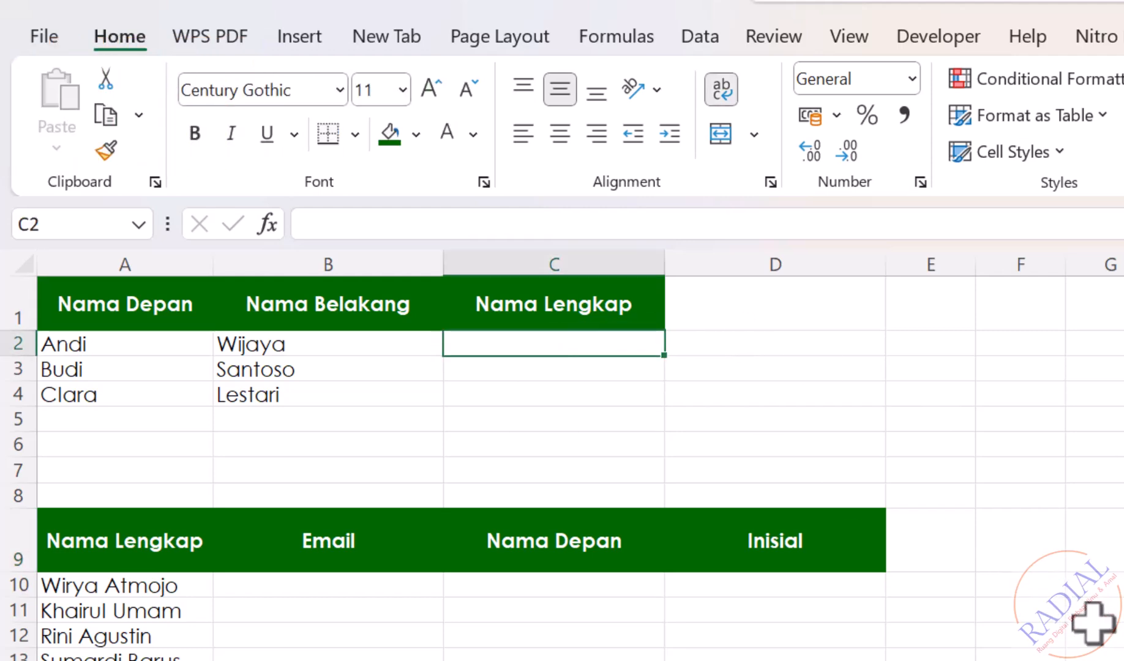
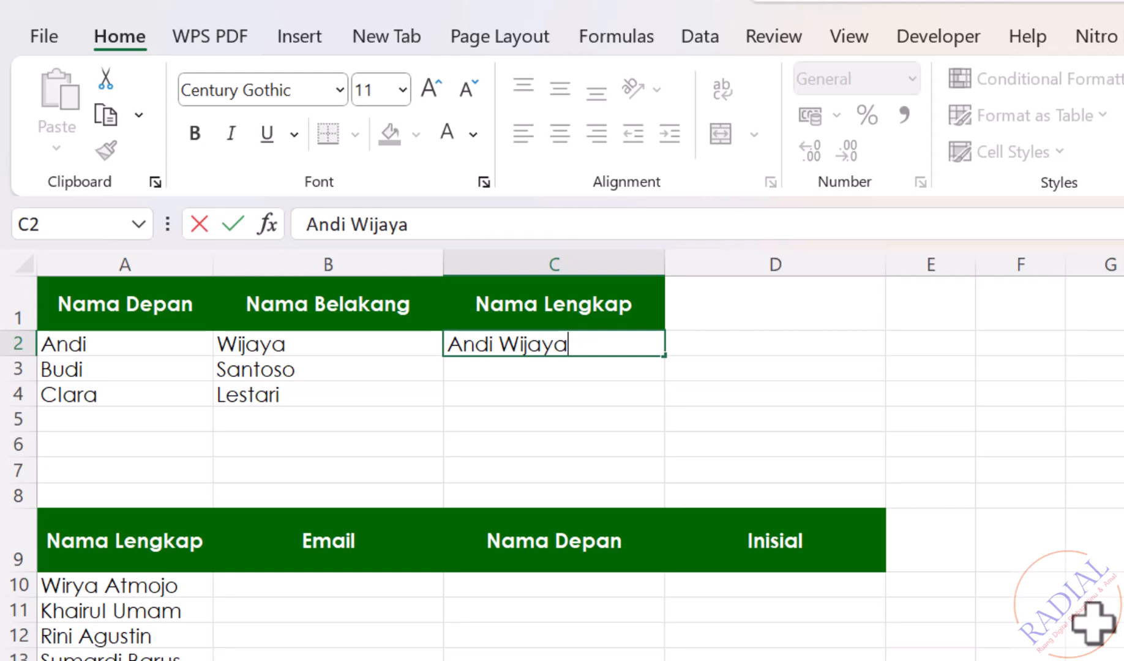
{"action": "key", "text": "Return"}
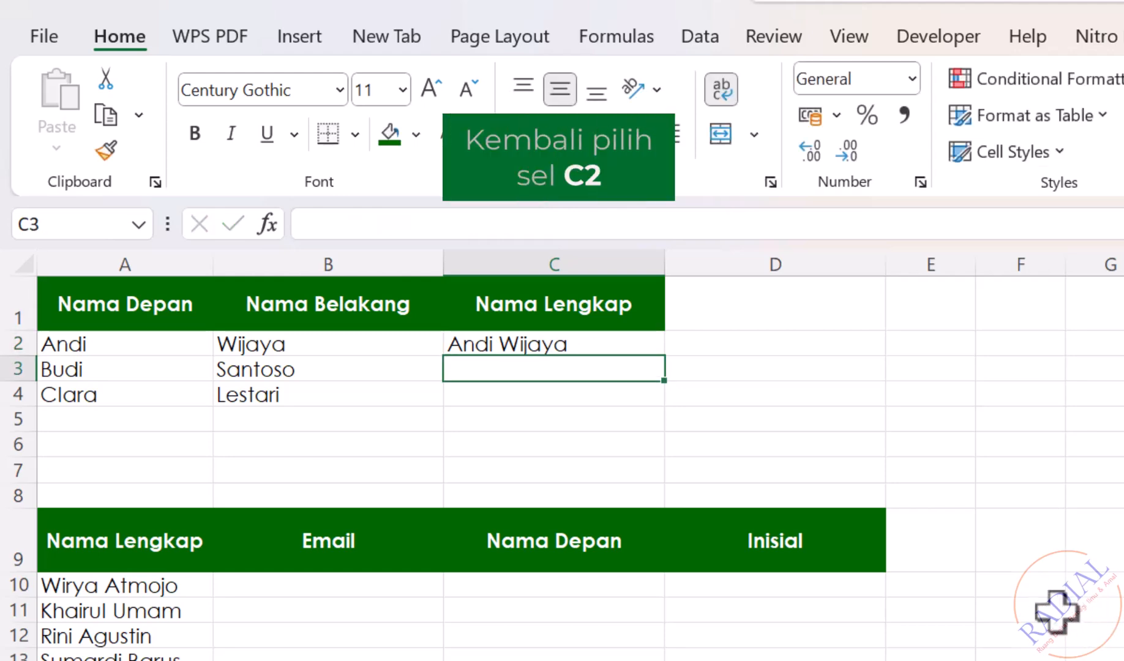
{"action": "left_click", "coordinate": [620, 342]}
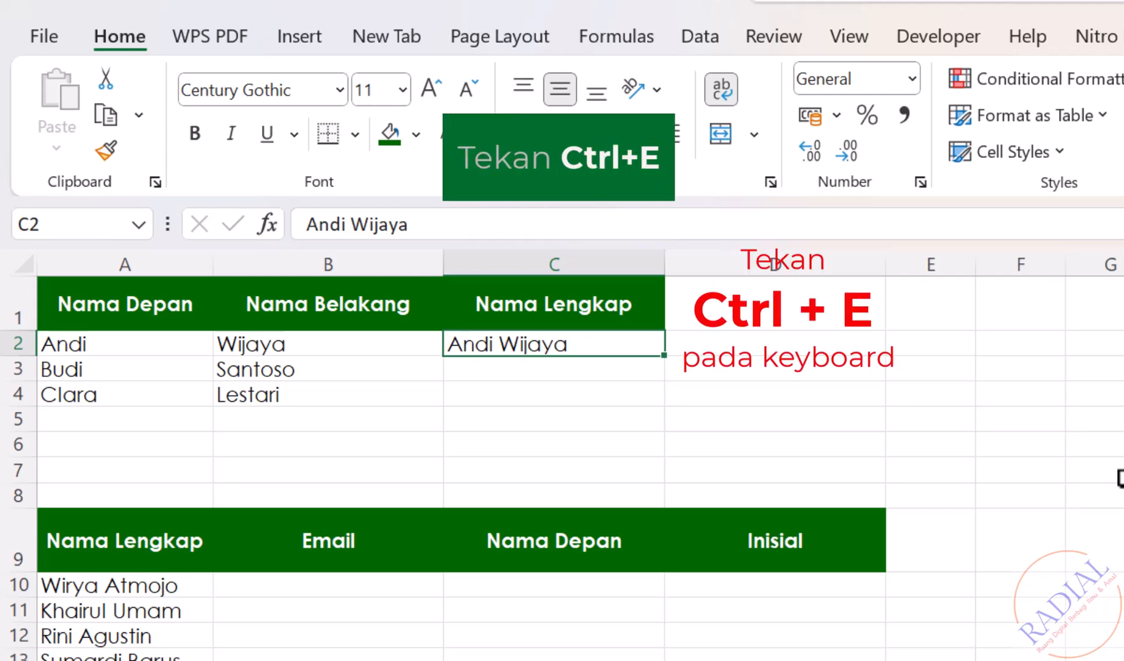
{"action": "key", "text": "ctrl+e"}
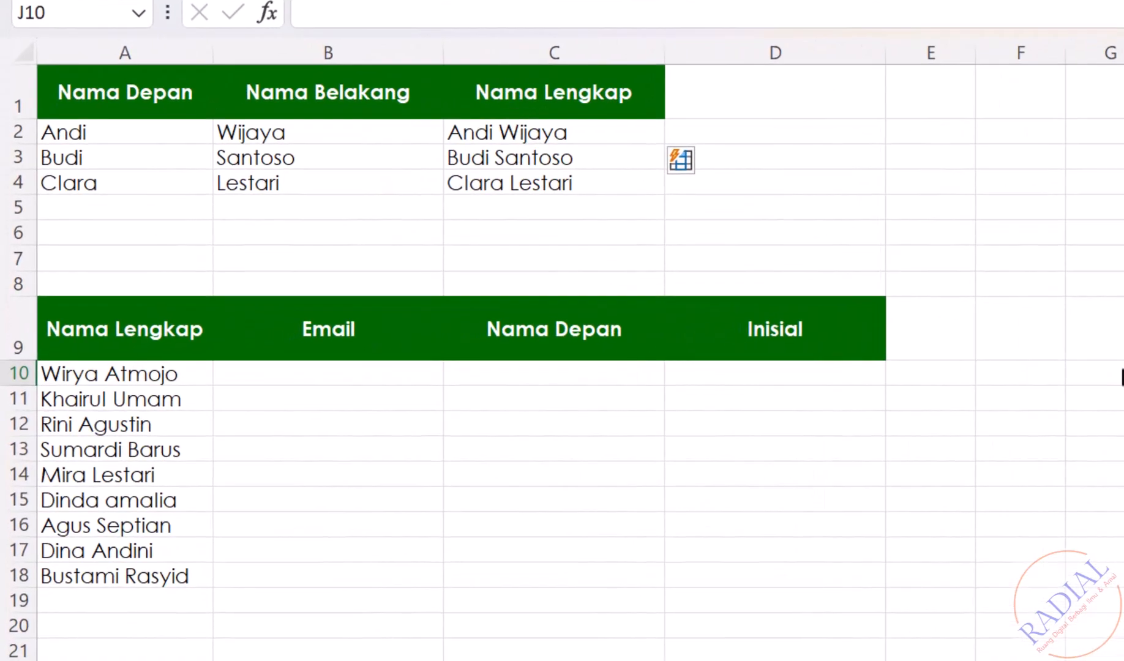
Enter the first person's firstname.lastname Gmail address in B10, then Flash Fill the Email column.
{"action": "left_click", "coordinate": [315, 372]}
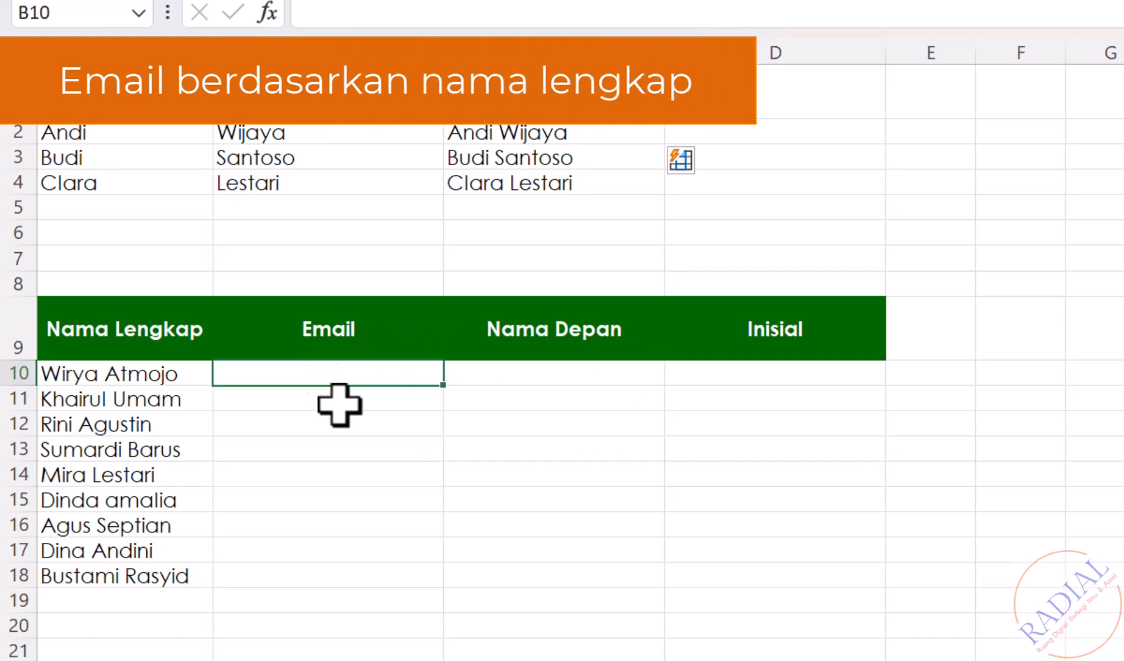
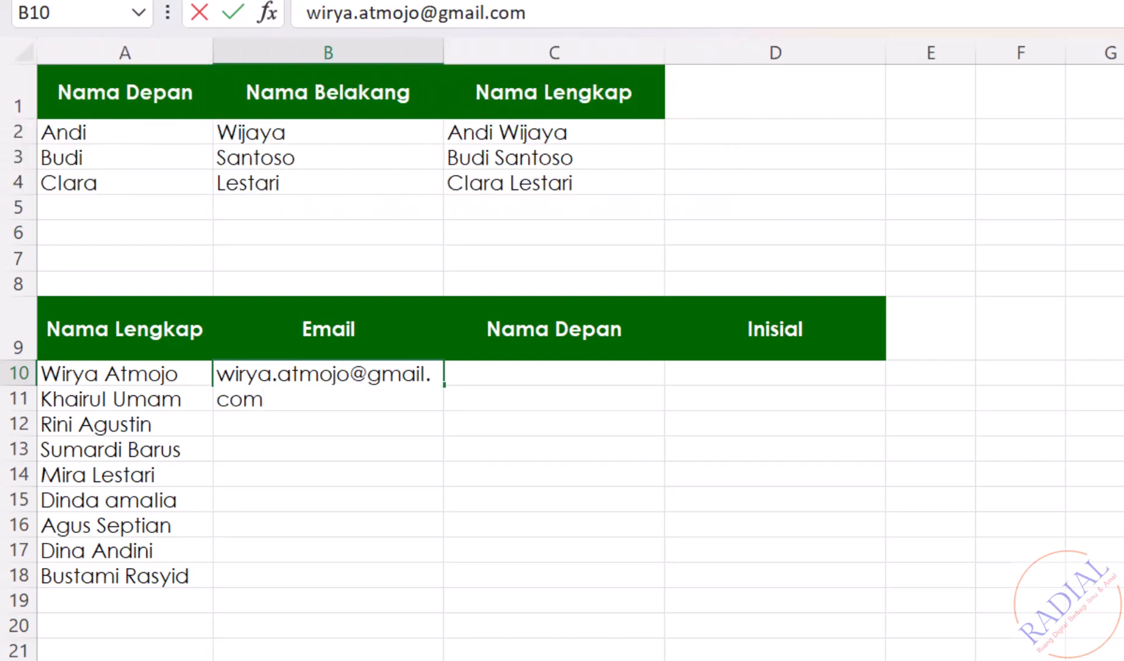
{"action": "key", "text": "Return"}
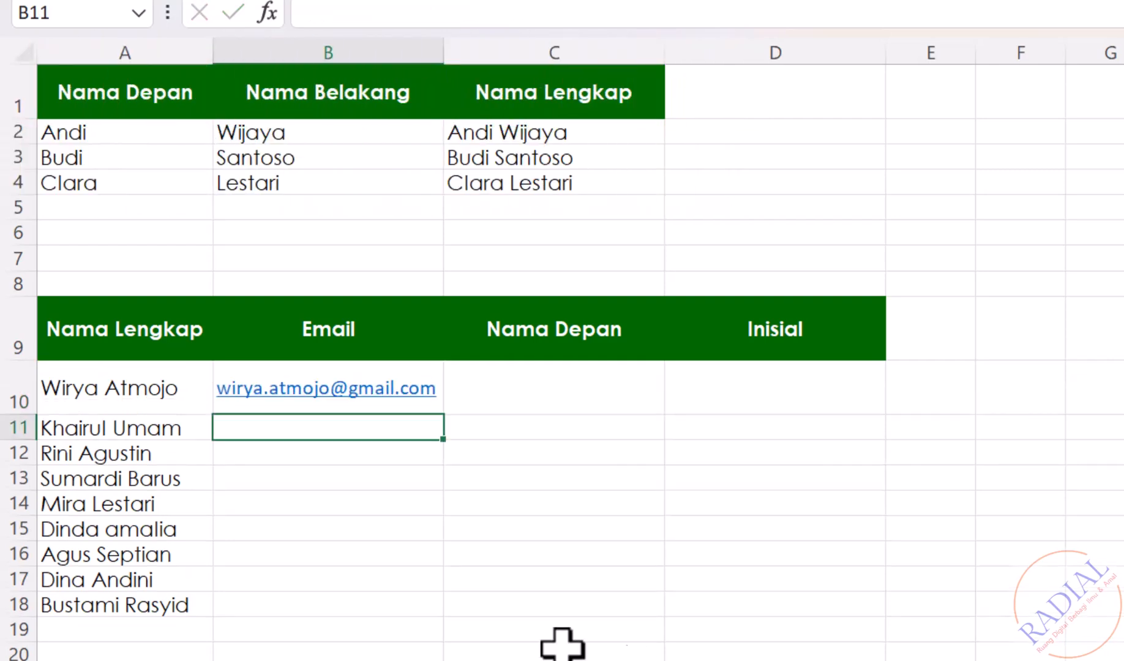
{"action": "key", "text": "Up"}
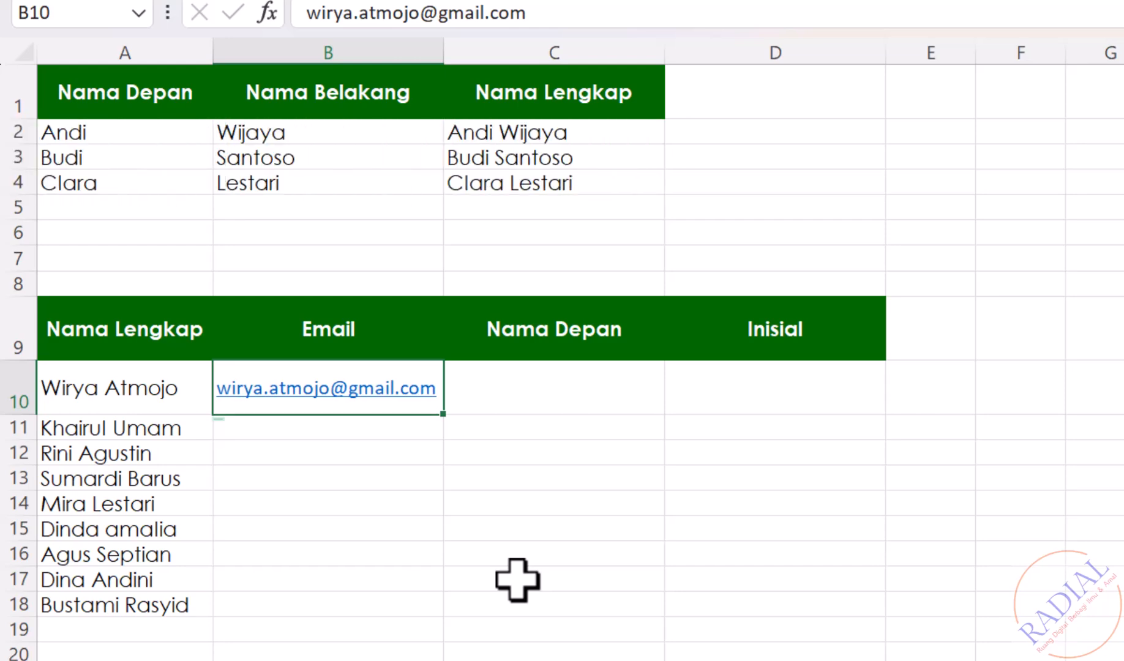
{"action": "key", "text": "ctrl+e"}
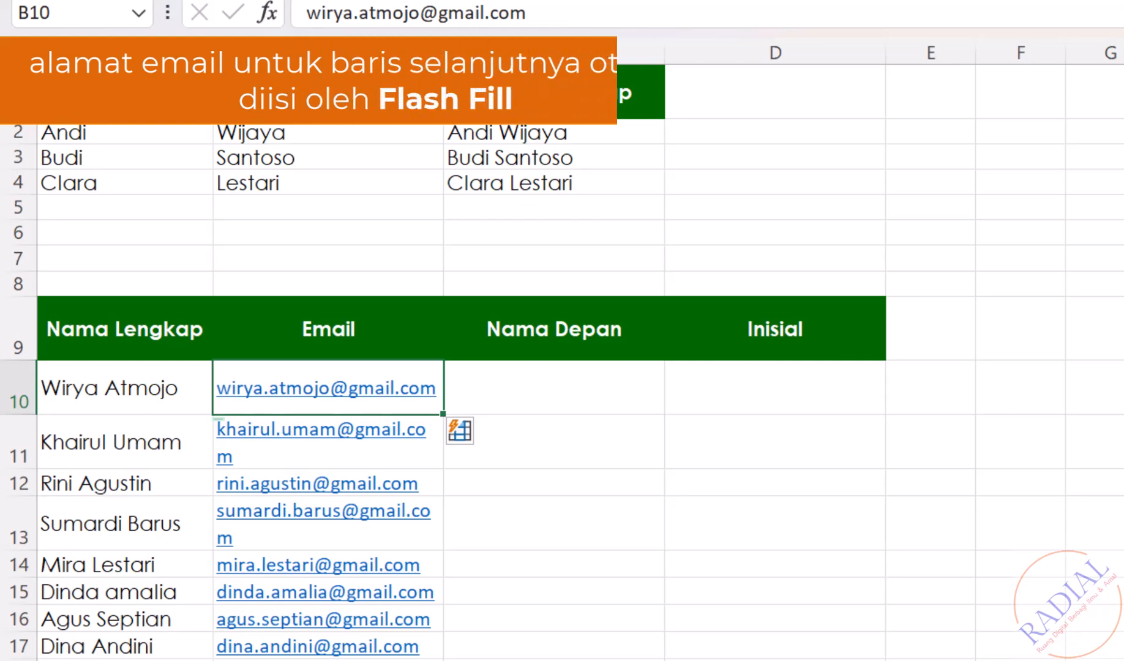
{"action": "scroll", "coordinate": [562, 379], "scroll_direction": "down", "scroll_amount": 3}
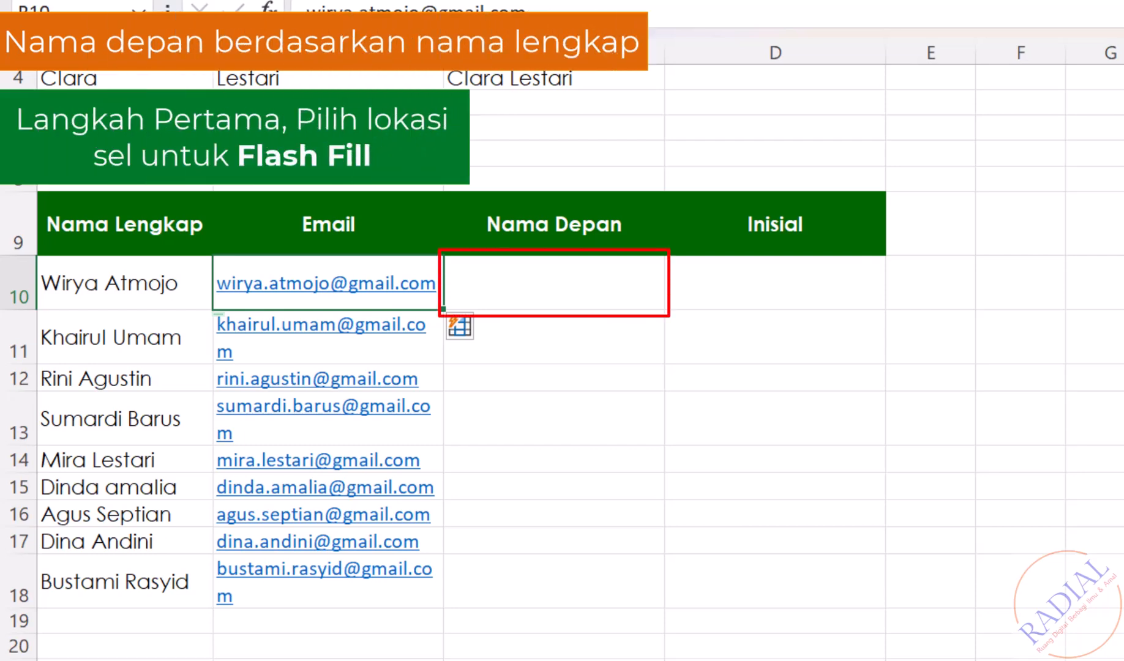
Type the first person's first name in C10, then Flash Fill Nama Depan for rows 10–18.
{"action": "left_click", "coordinate": [594, 284]}
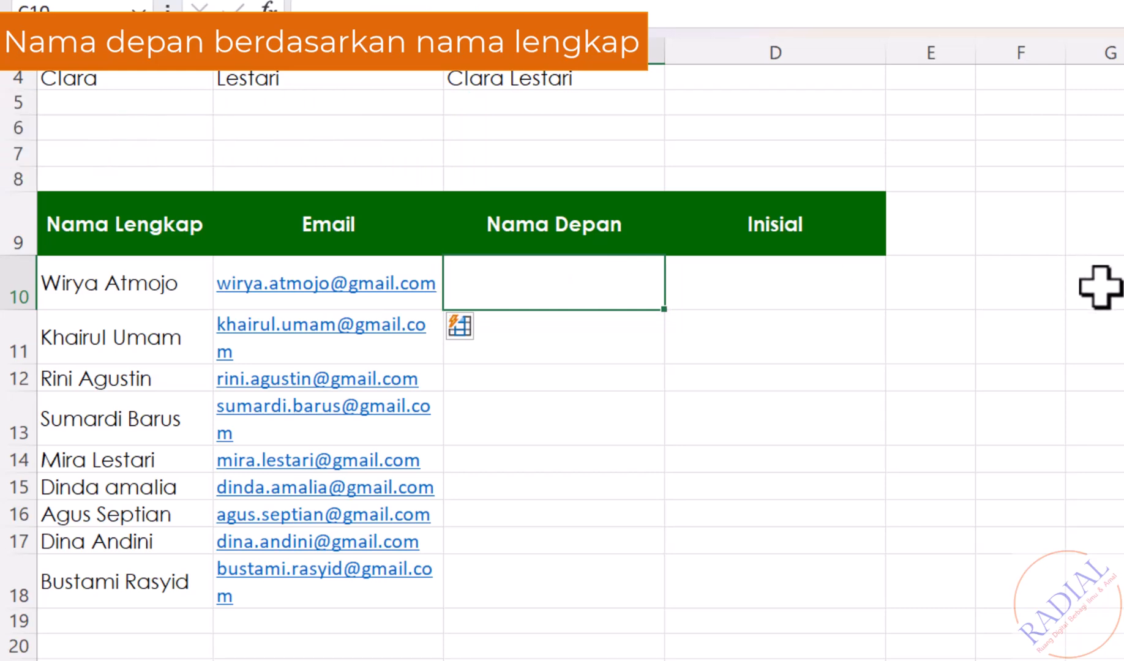
{"action": "type", "text": "W"}
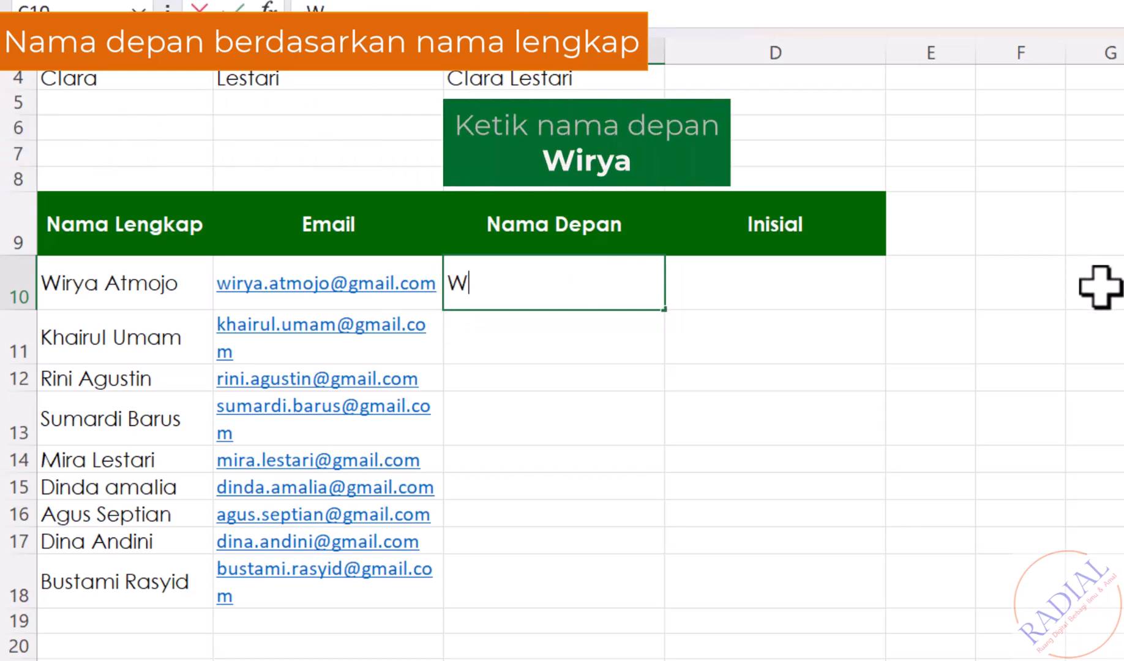
{"action": "type", "text": "irya"}
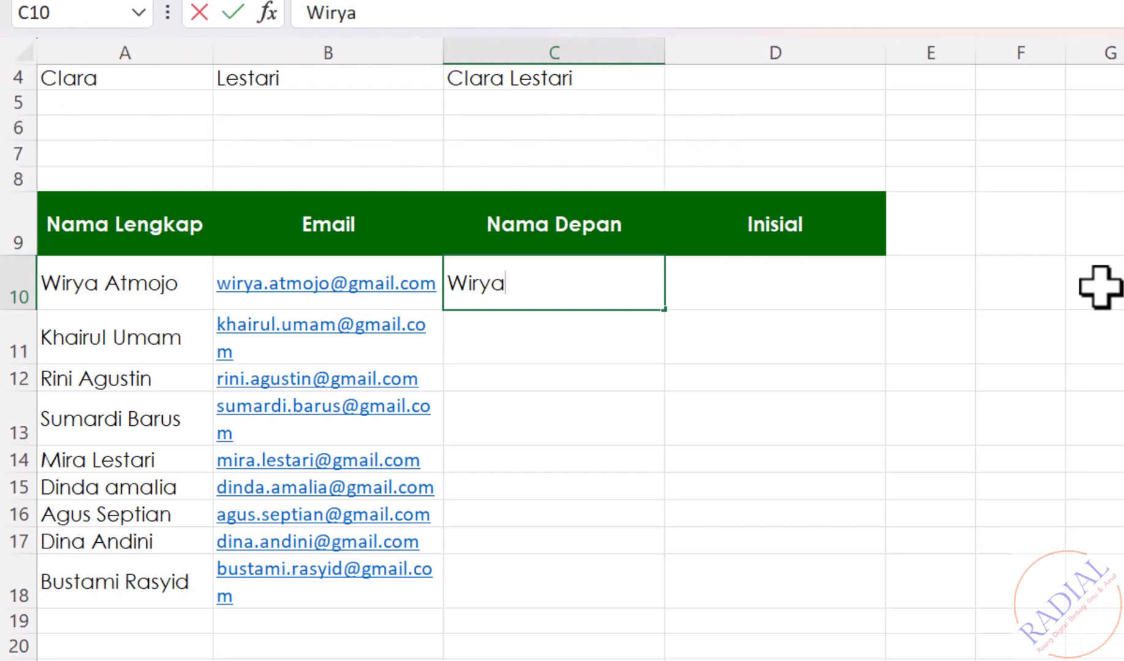
{"action": "key", "text": "Return"}
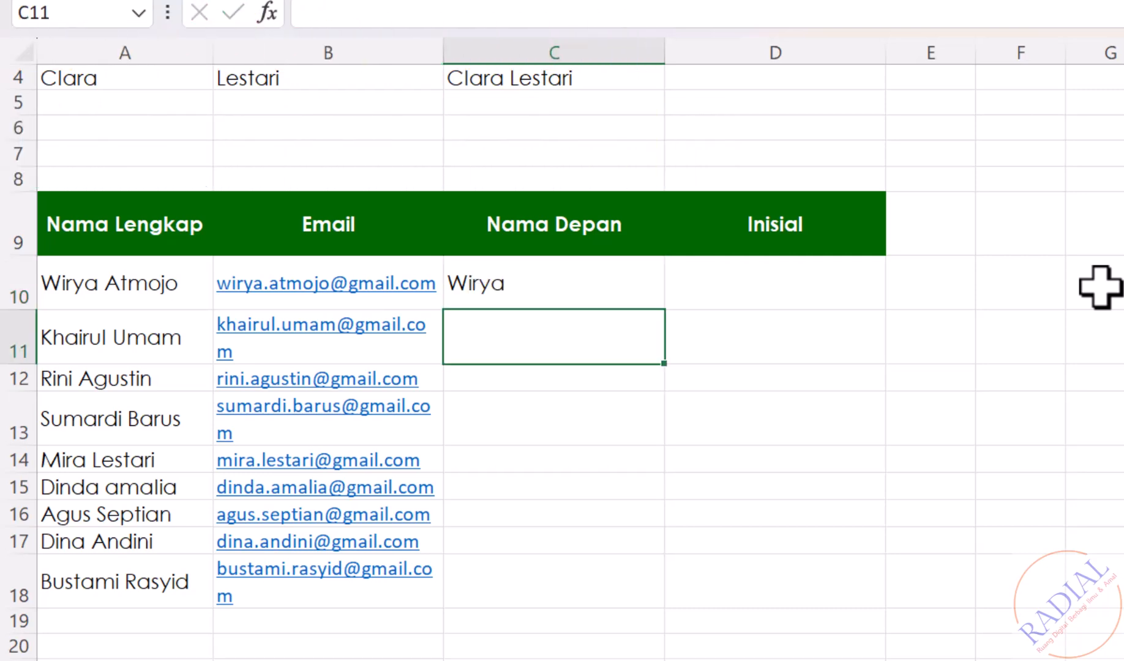
{"action": "left_click", "coordinate": [568, 285]}
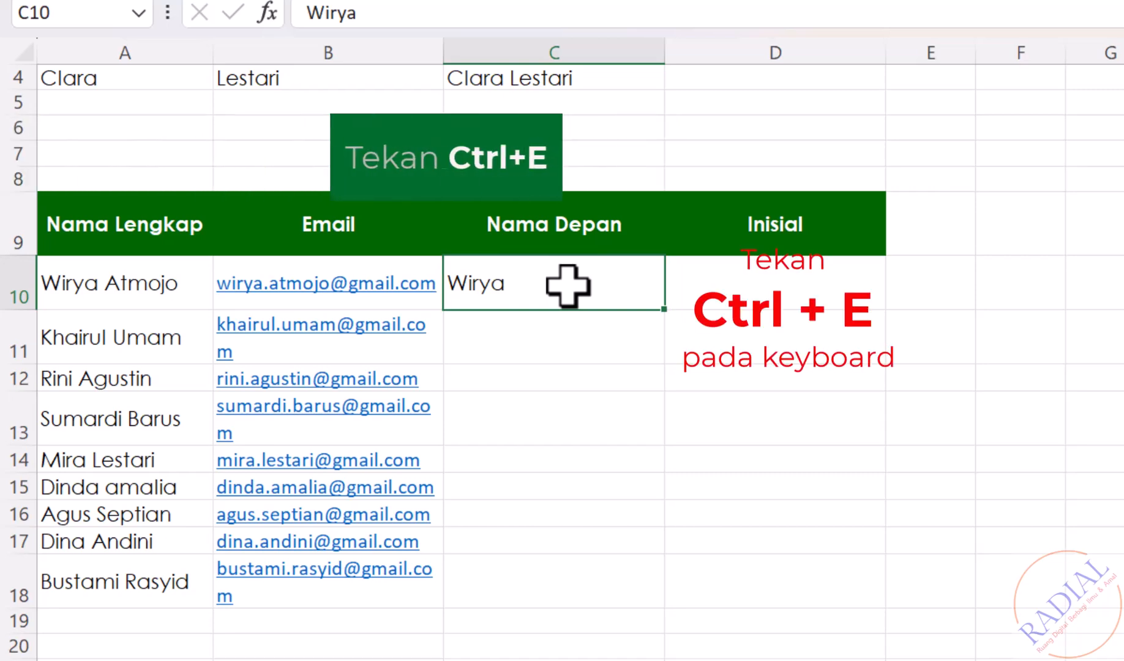
{"action": "key", "text": "ctrl+e"}
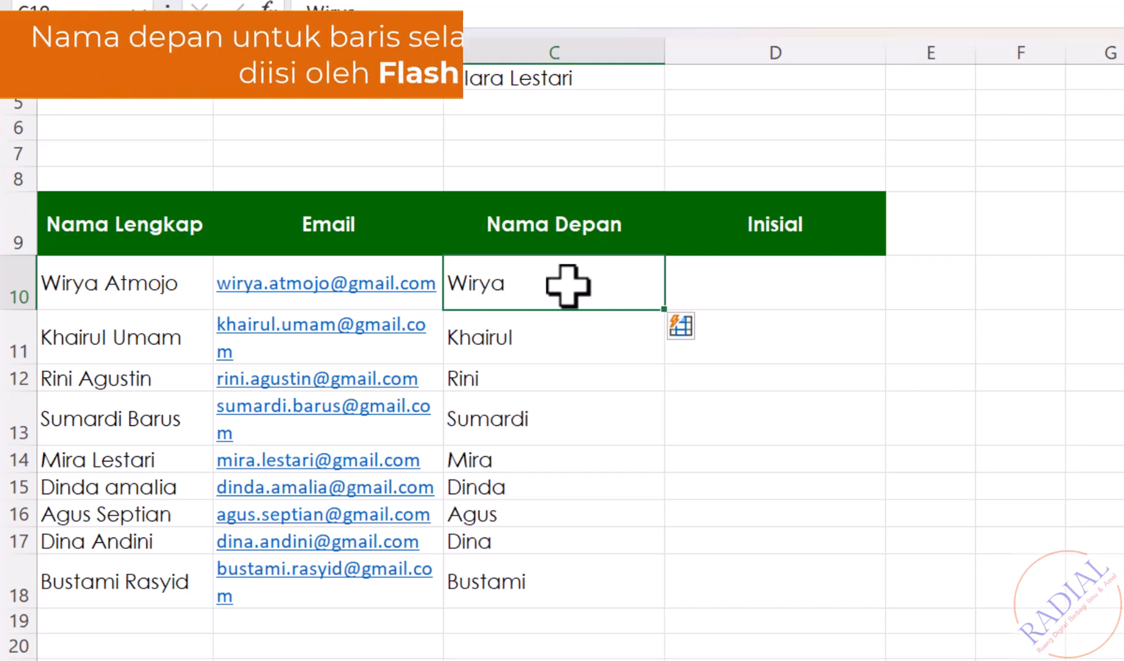
{"action": "left_click", "coordinate": [1100, 359]}
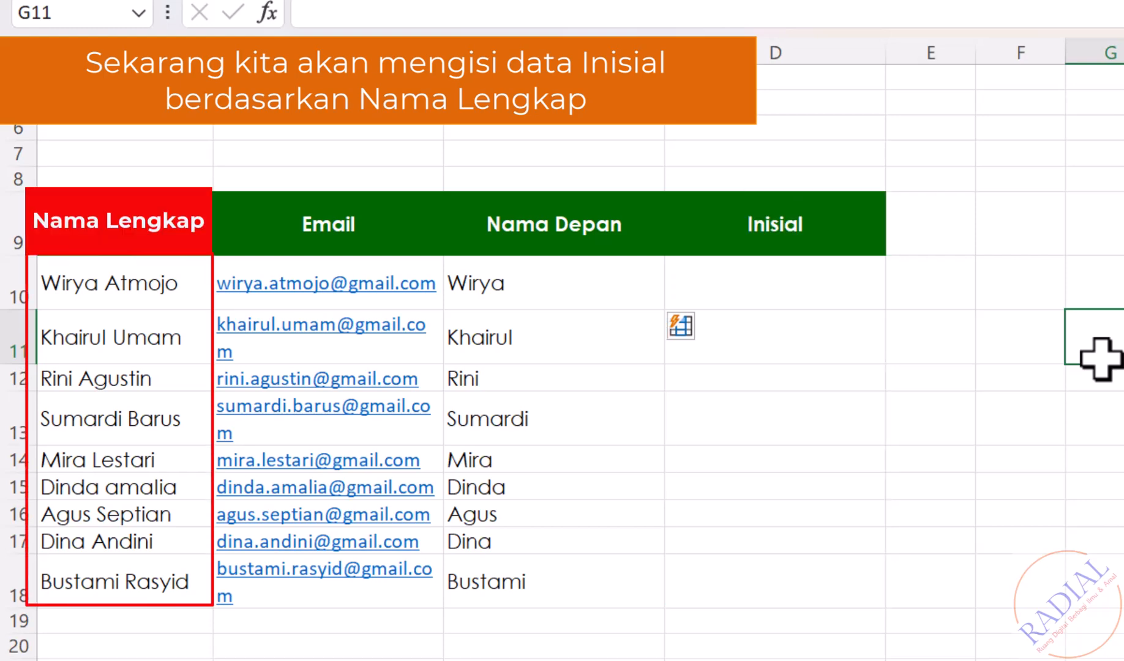
Enter initials WA in D10, Flash Fill the Inisial column, and select column D.
{"action": "left_click", "coordinate": [772, 276]}
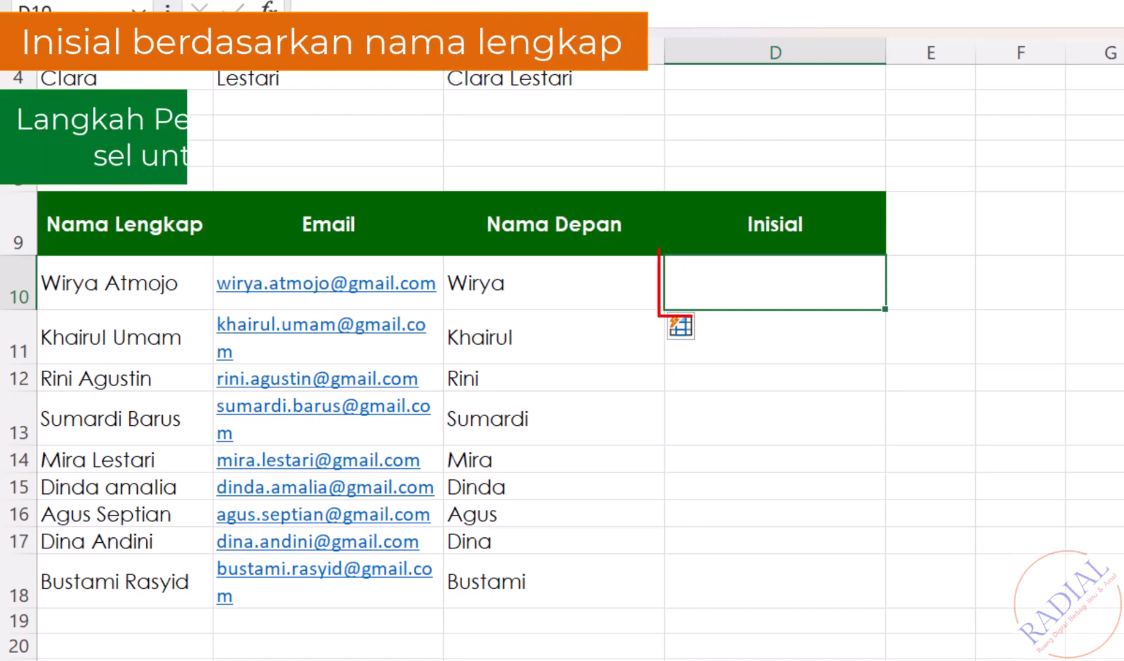
{"action": "type", "text": "WA"}
{"action": "key", "text": "Return"}
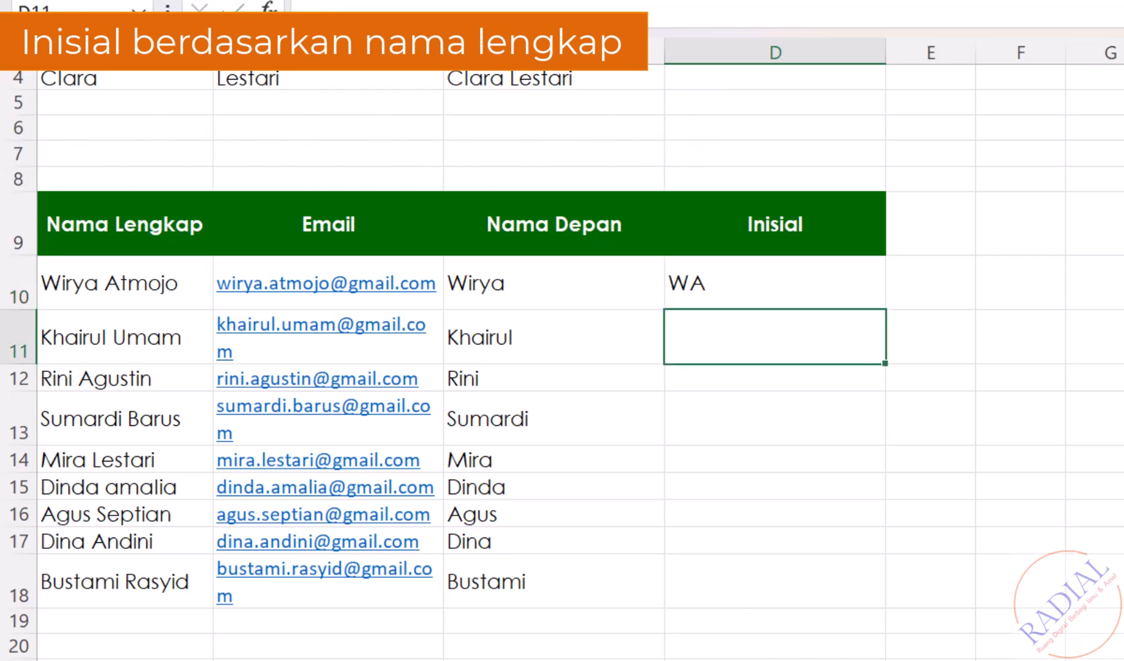
{"action": "left_click", "coordinate": [780, 270]}
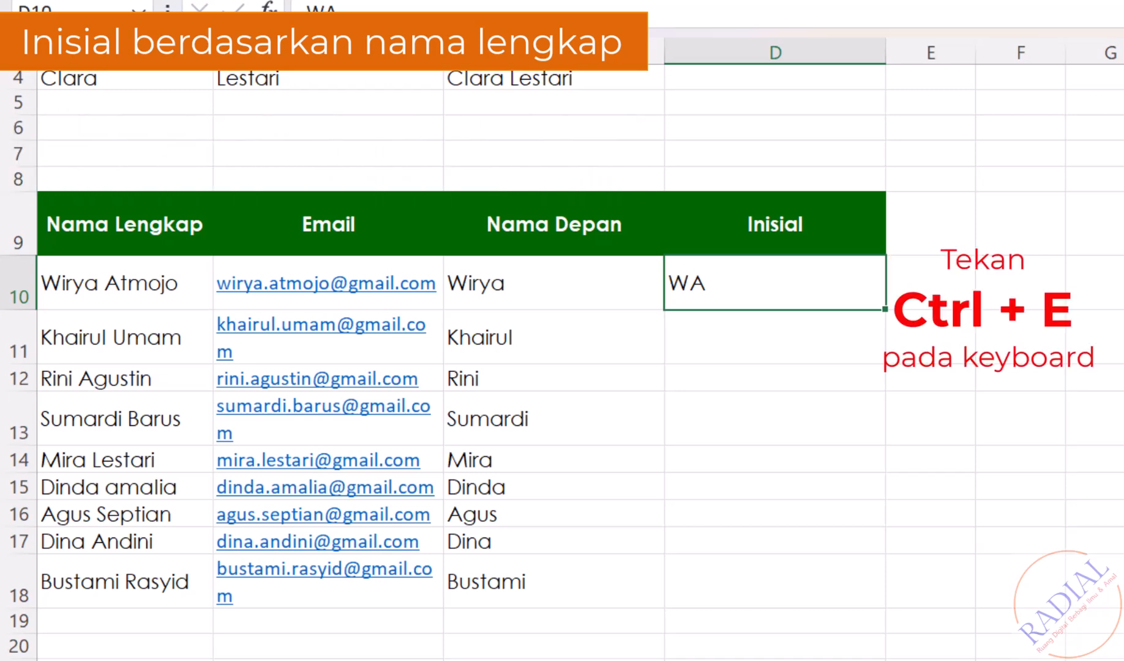
{"action": "key", "text": "ctrl+e"}
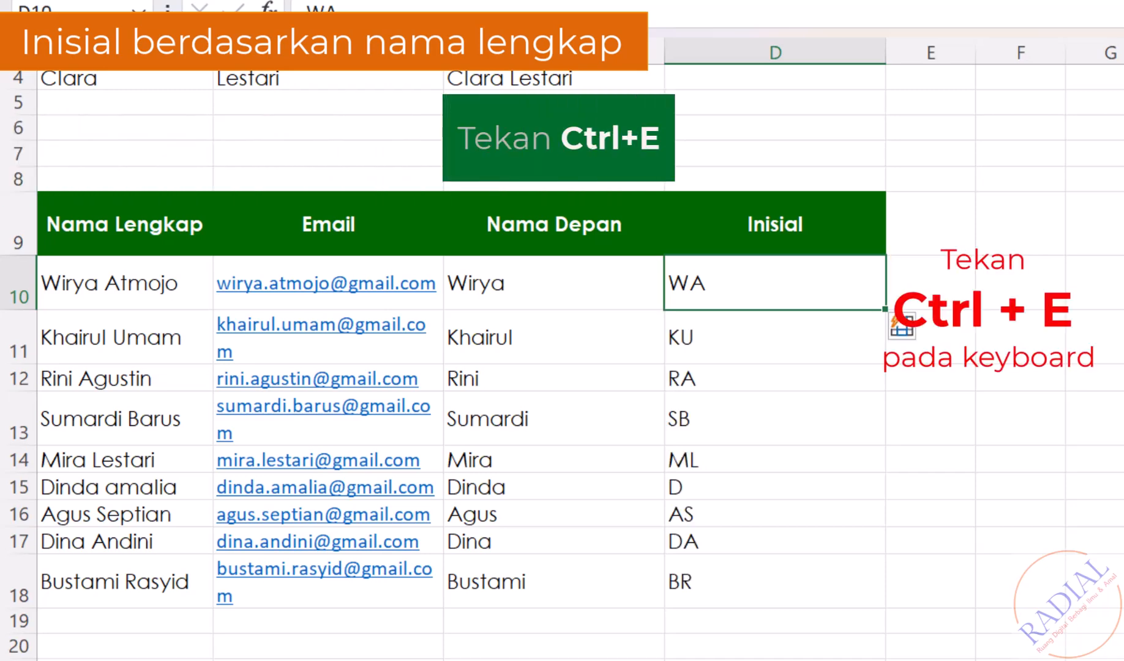
{"action": "left_click", "coordinate": [795, 49]}
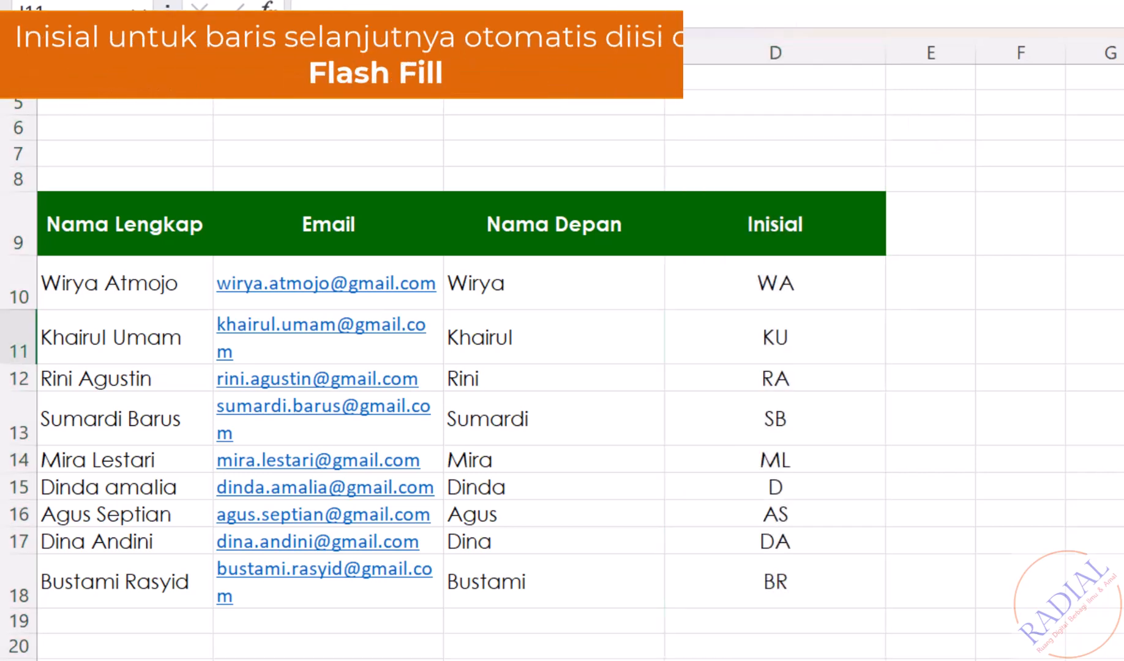